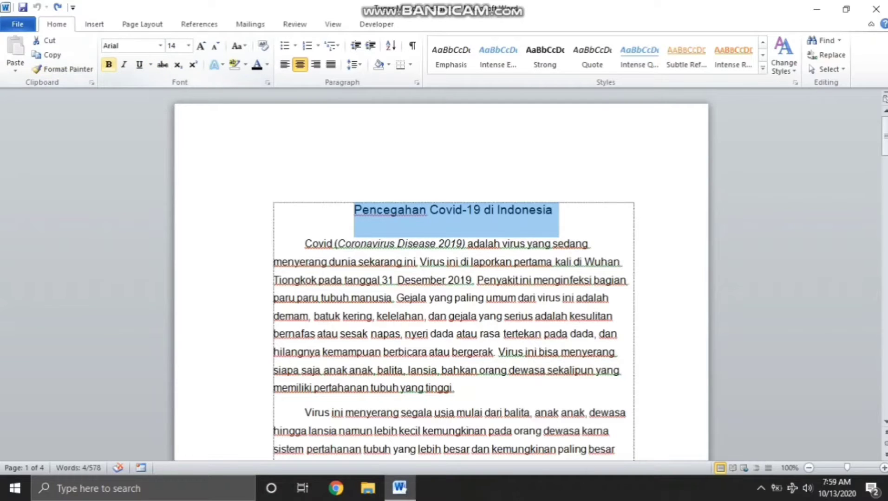
# Step: Make the selected title "Pencegahan Covid-19 di Indonesia" bold and italic
pyautogui.click(109, 65)
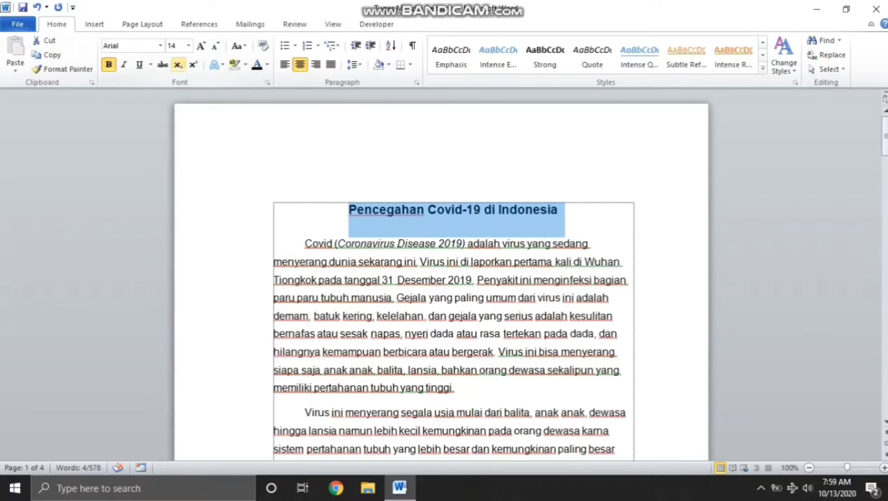
pyautogui.scroll(-3, 441, 278)
pyautogui.scroll(3, 441, 279)
pyautogui.click(123, 64)
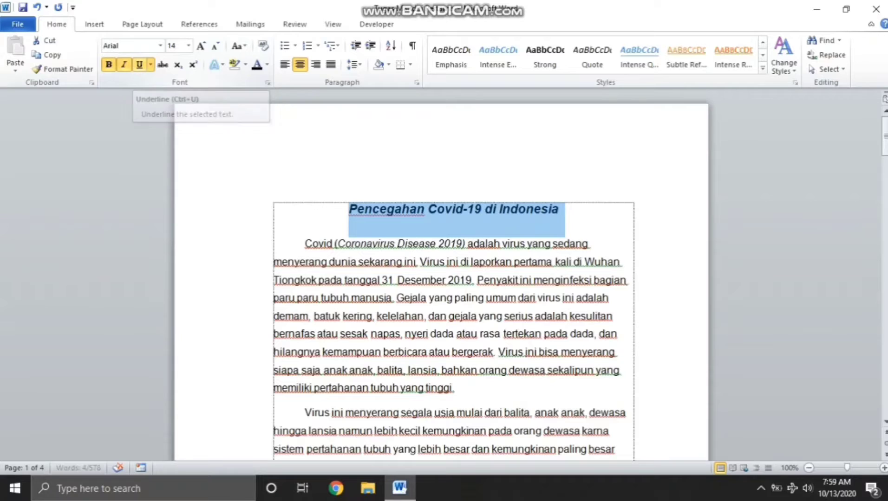
# Step: Underline the title, trying the single and double line styles before settling on the dotted underline
pyautogui.click(139, 65)
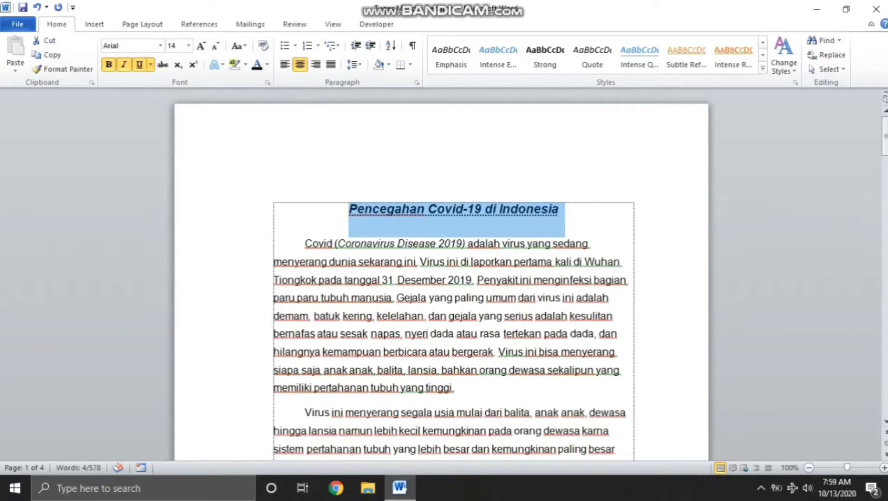
pyautogui.click(150, 64)
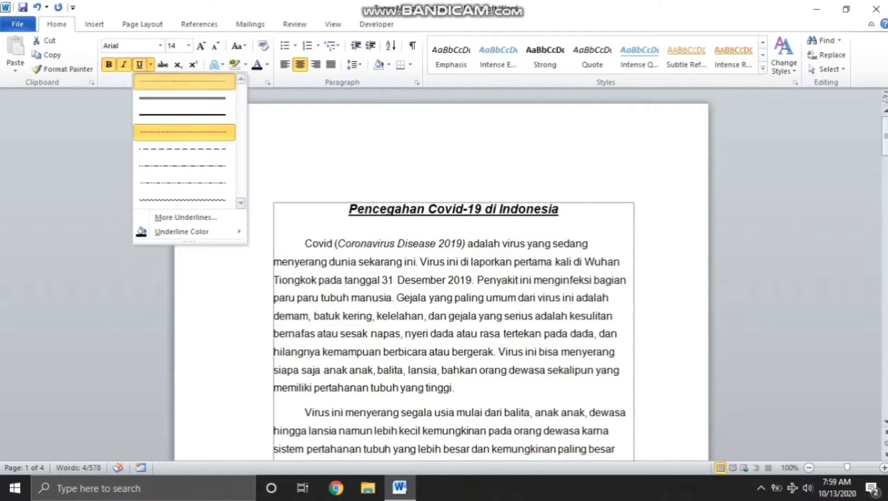
pyautogui.click(170, 80)
pyautogui.click(150, 65)
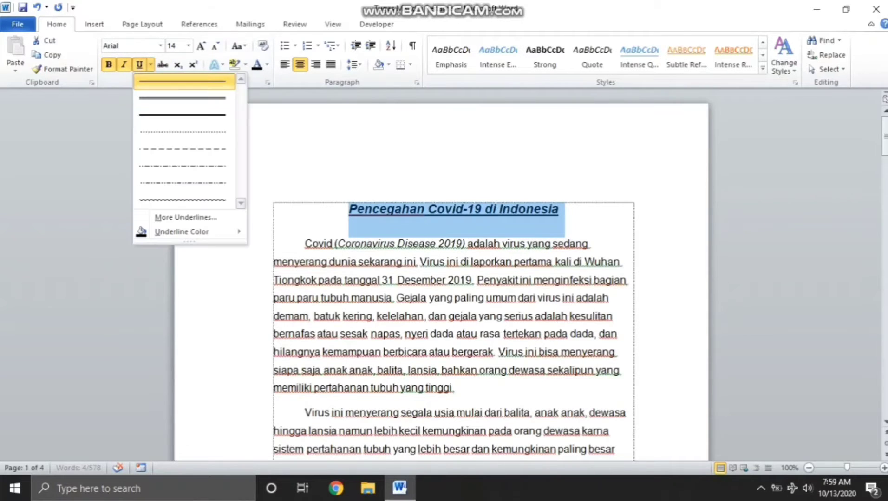
pyautogui.click(184, 98)
pyautogui.click(150, 64)
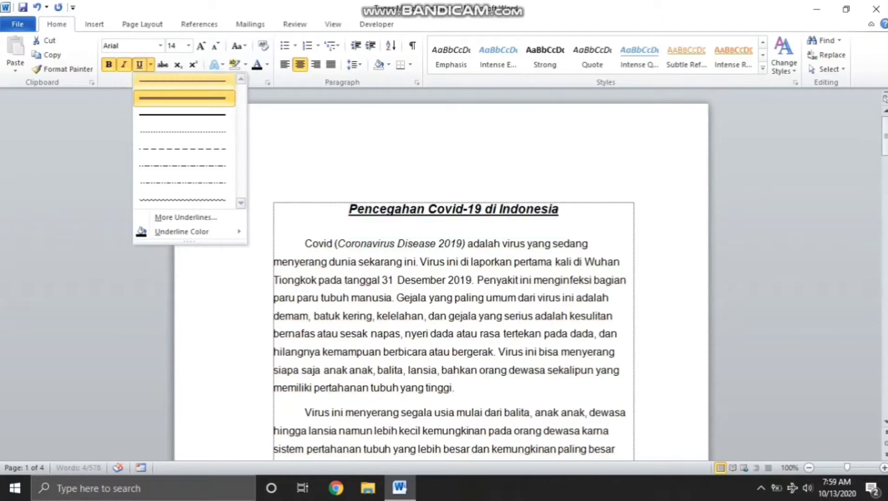
pyautogui.click(185, 132)
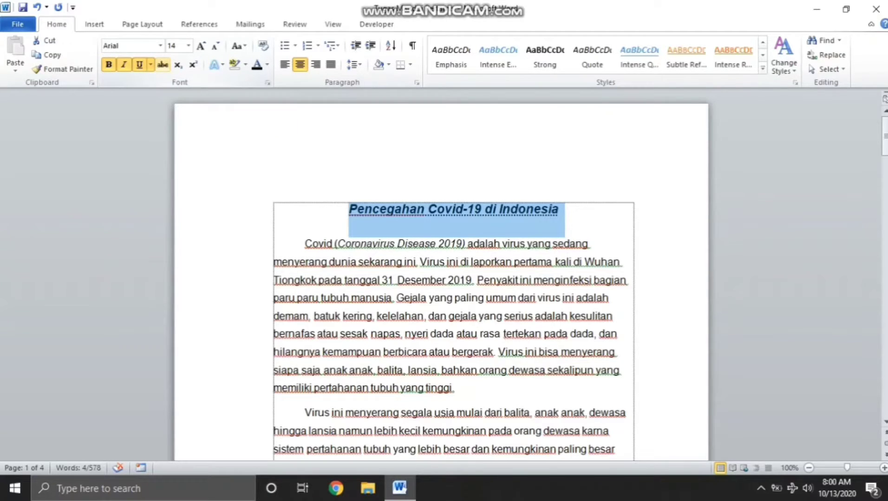
# Step: Apply strikethrough to the title and preview the text effects without choosing one
pyautogui.click(162, 64)
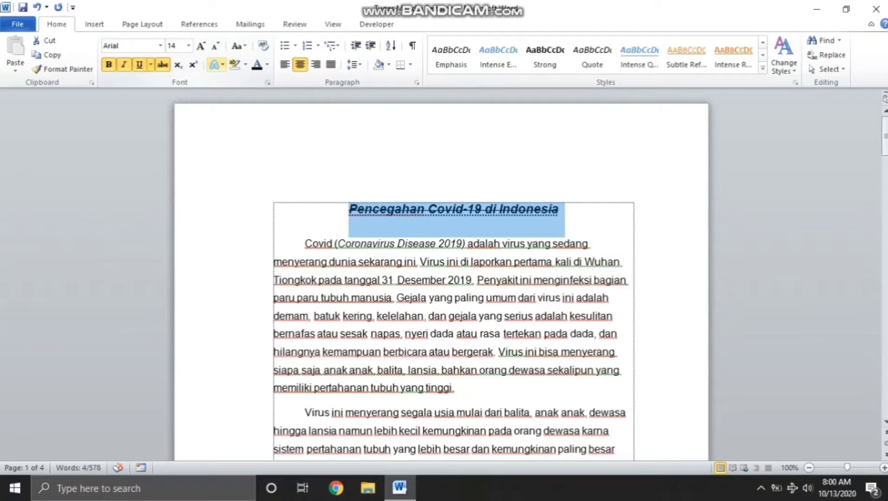
pyautogui.click(214, 65)
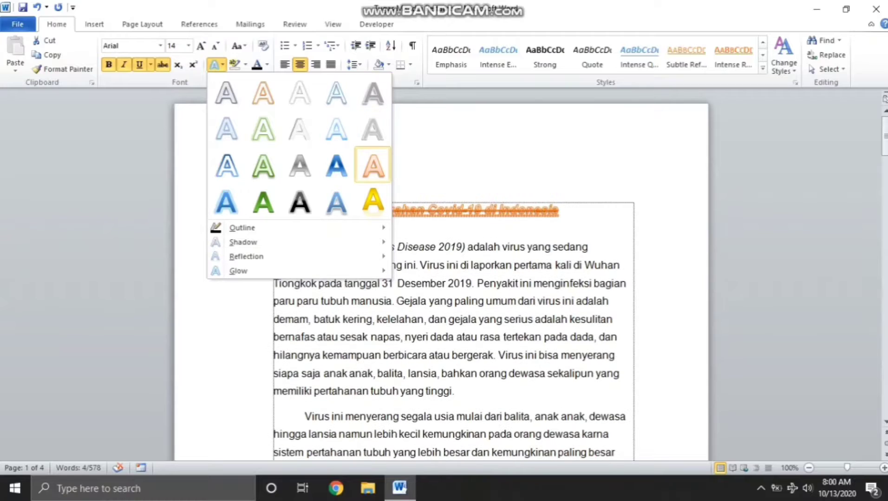
pyautogui.press('Escape')
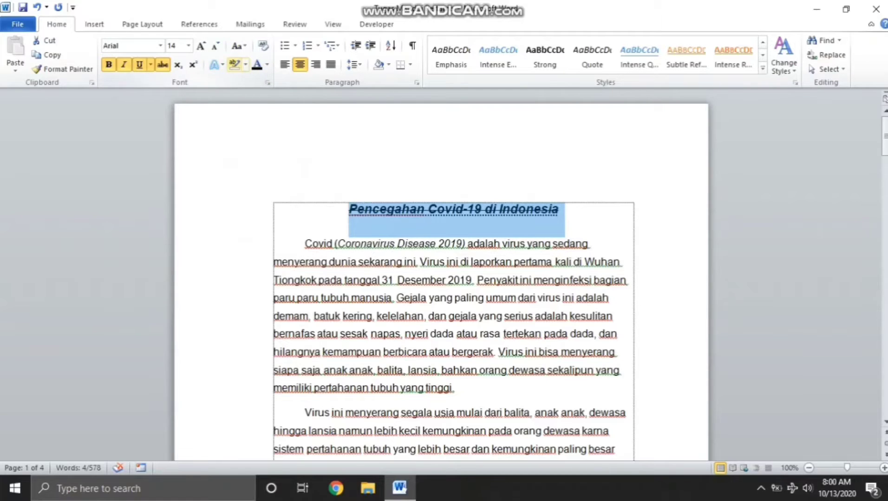
# Step: Highlight the title in yellow and clear the highlight again with No Color
pyautogui.click(246, 64)
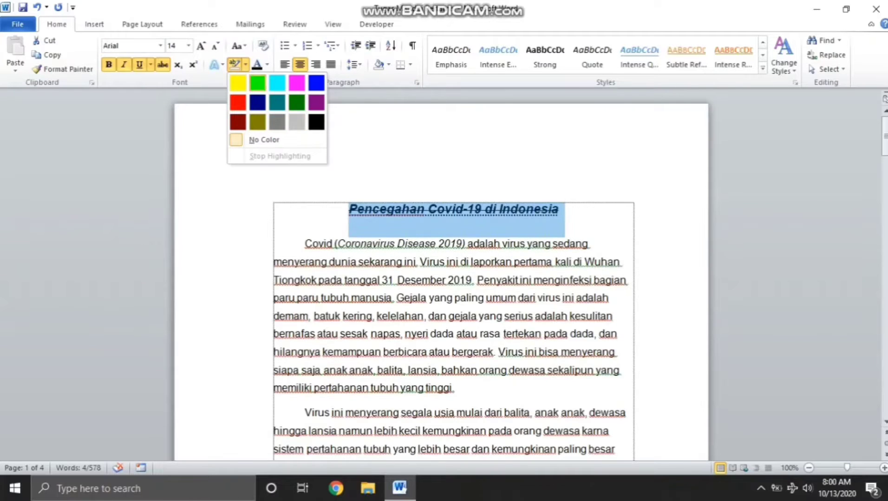
pyautogui.click(237, 83)
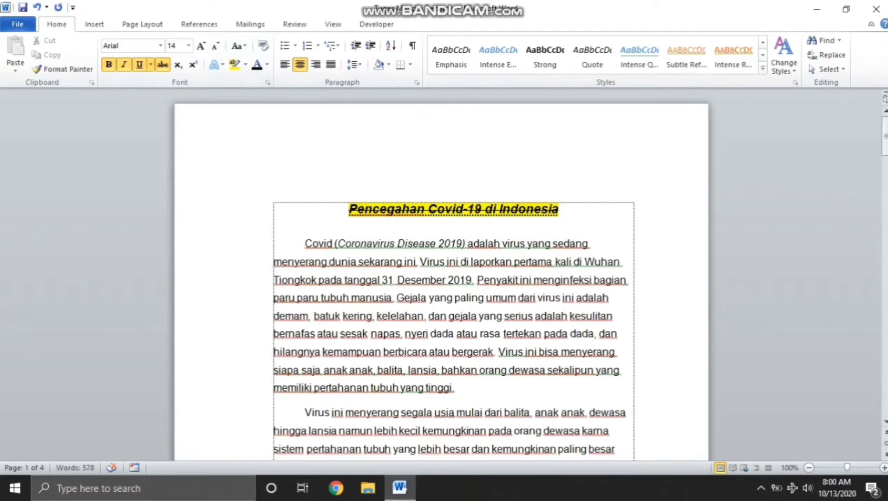
pyautogui.moveTo(349, 210); pyautogui.dragTo(563, 211)
pyautogui.click(246, 65)
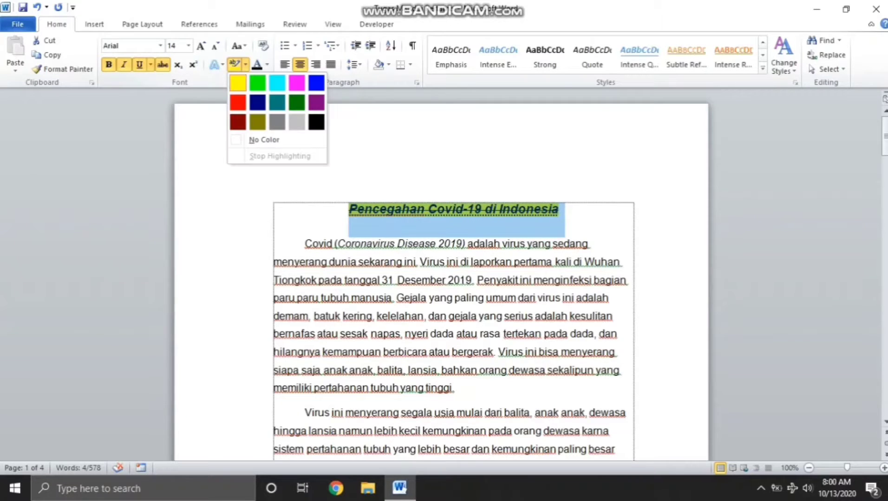
pyautogui.click(260, 140)
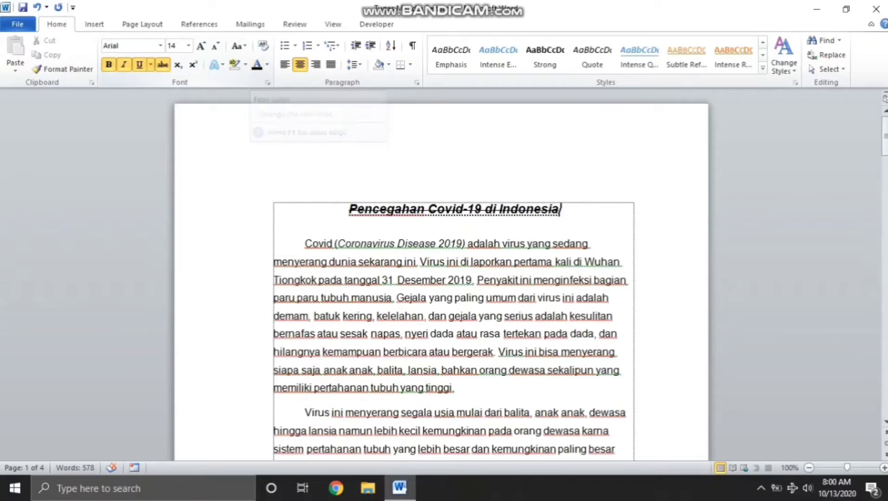
# Step: Try a yellow font colour on the title and return it to Automatic
pyautogui.moveTo(349, 210); pyautogui.dragTo(564, 212)
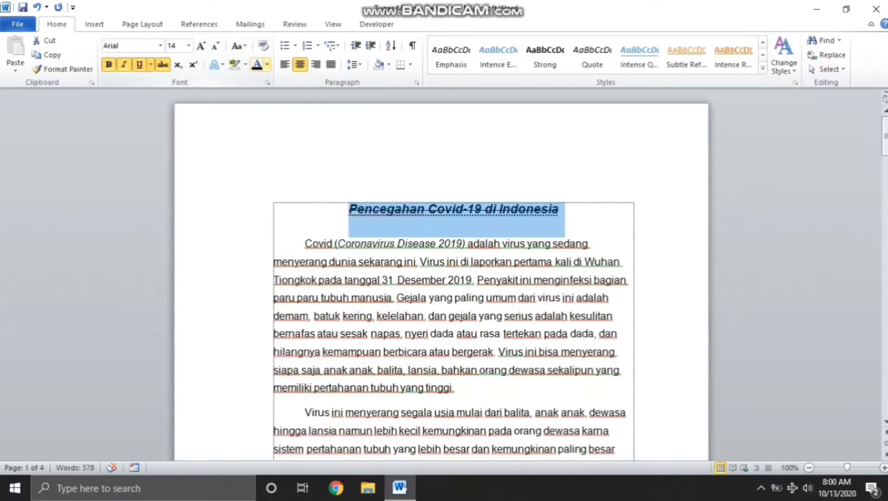
pyautogui.click(267, 65)
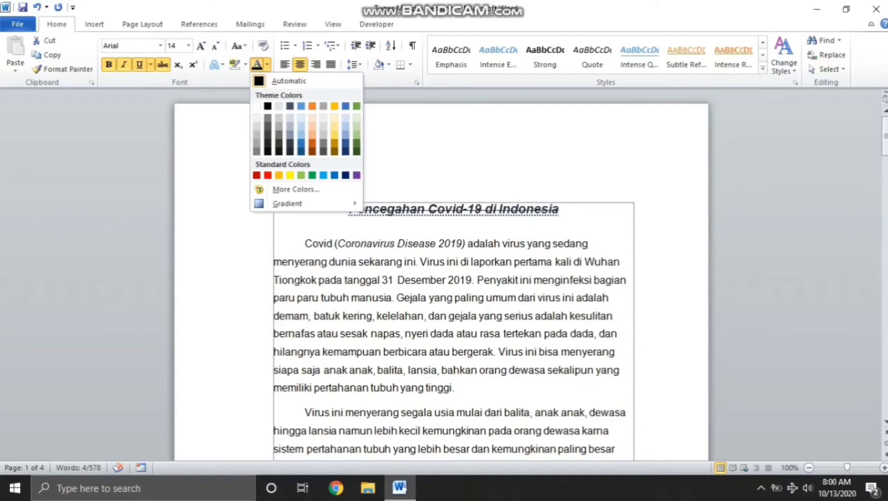
pyautogui.click(300, 176)
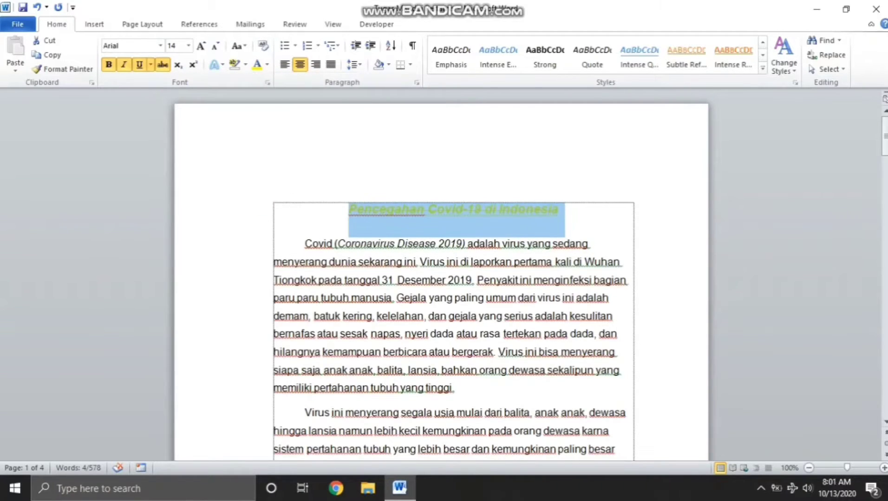
pyautogui.click(267, 65)
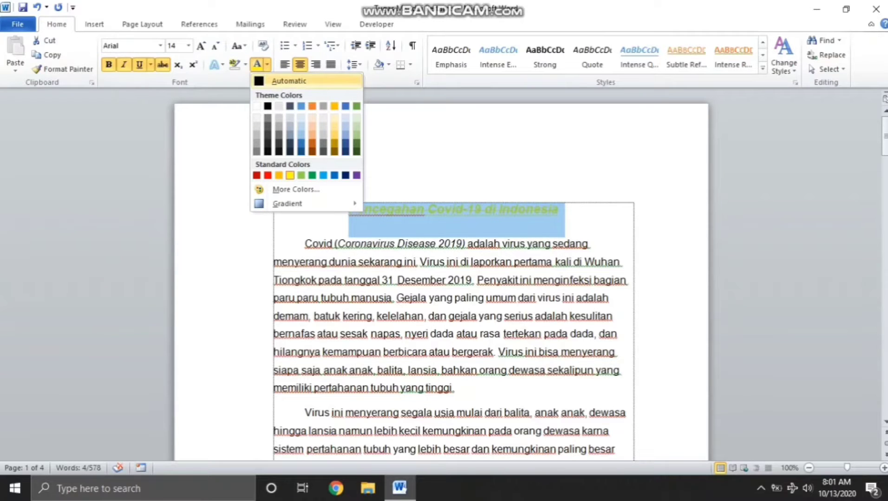
pyautogui.click(288, 80)
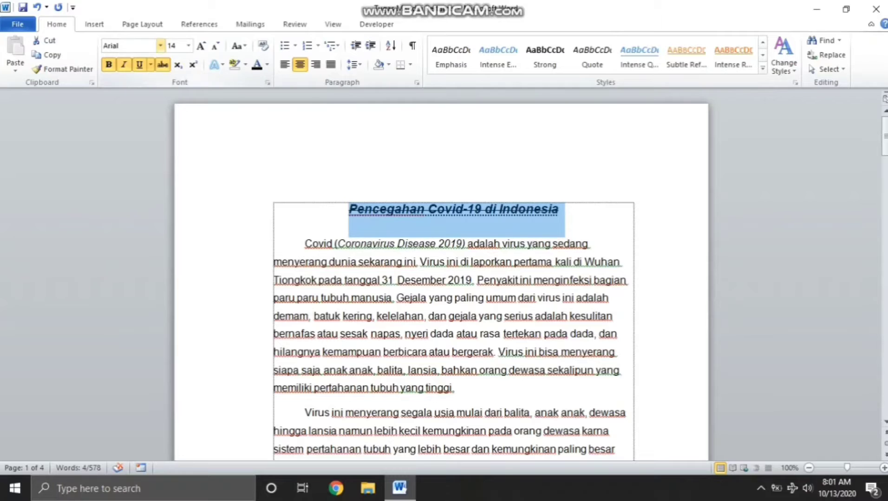
# Step: Set the title's font to Times New Roman at size 24
pyautogui.click(160, 45)
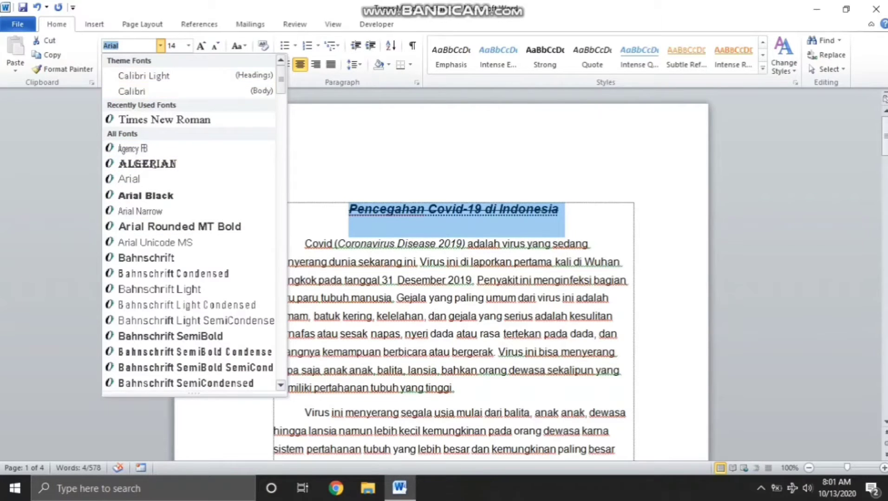
pyautogui.click(165, 119)
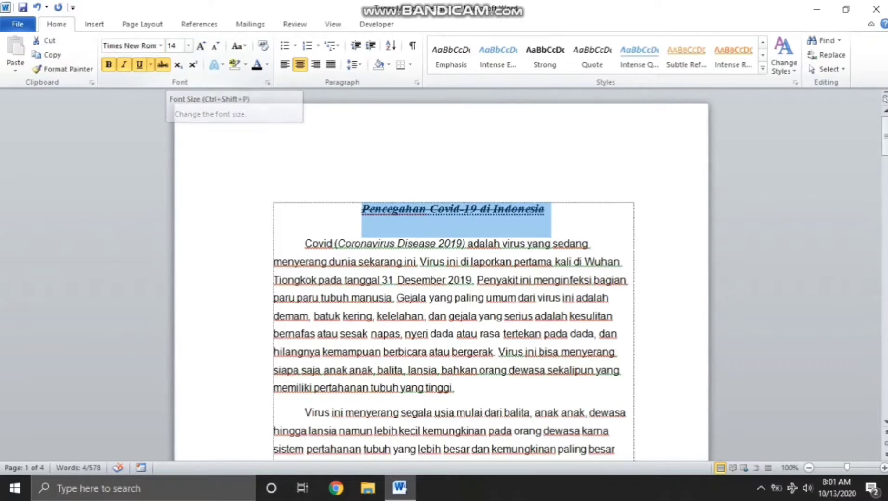
pyautogui.click(188, 45)
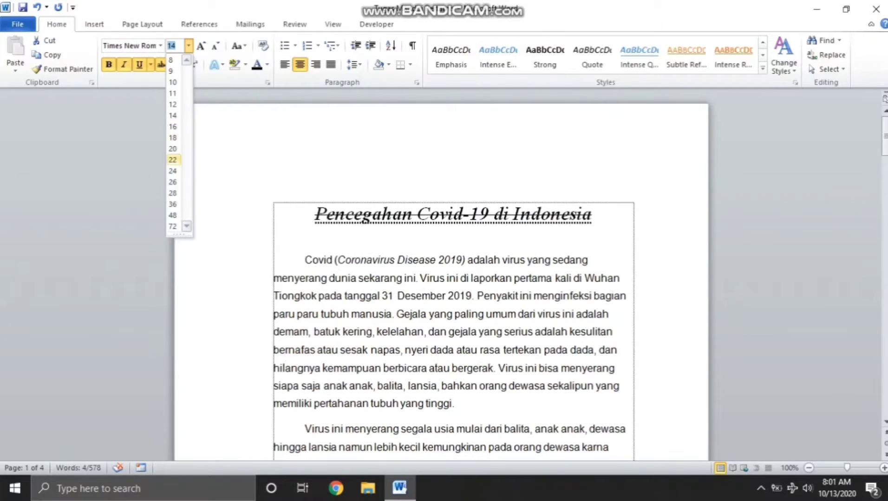
pyautogui.click(172, 170)
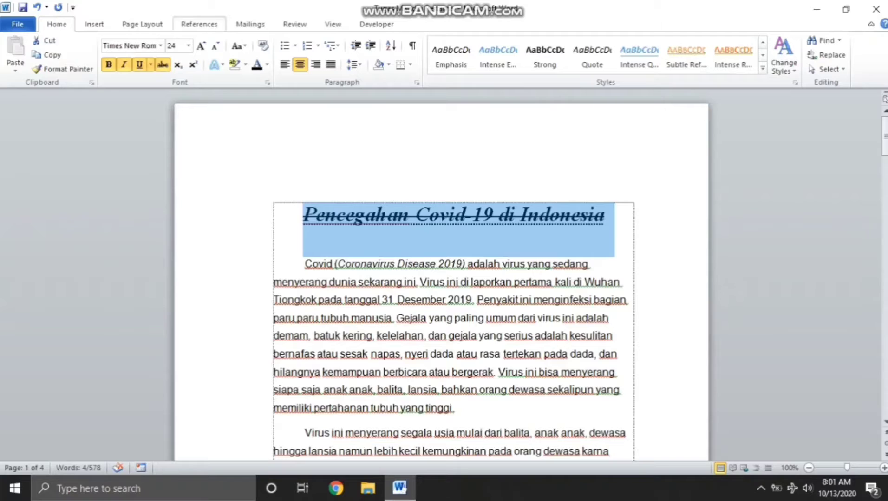
# Step: Enter a custom font size of 13 for the title
pyautogui.click(175, 46)
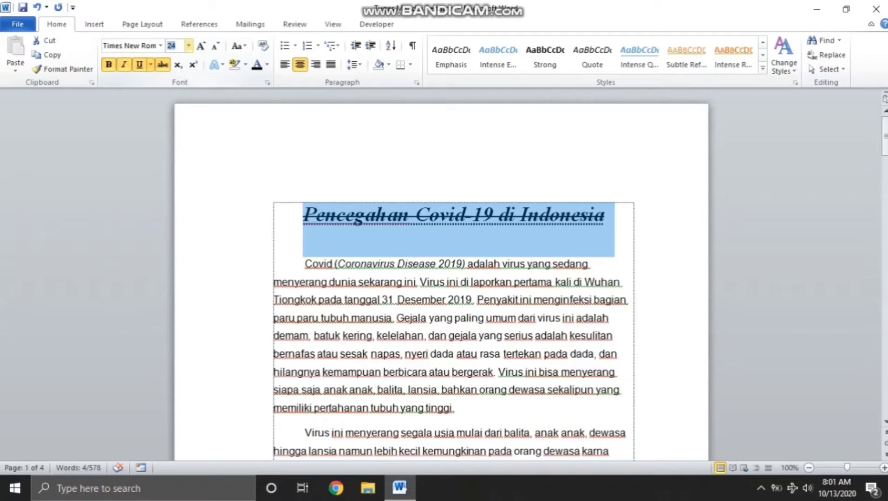
pyautogui.press('BackSpace')
pyautogui.write('13')
pyautogui.press('Return')
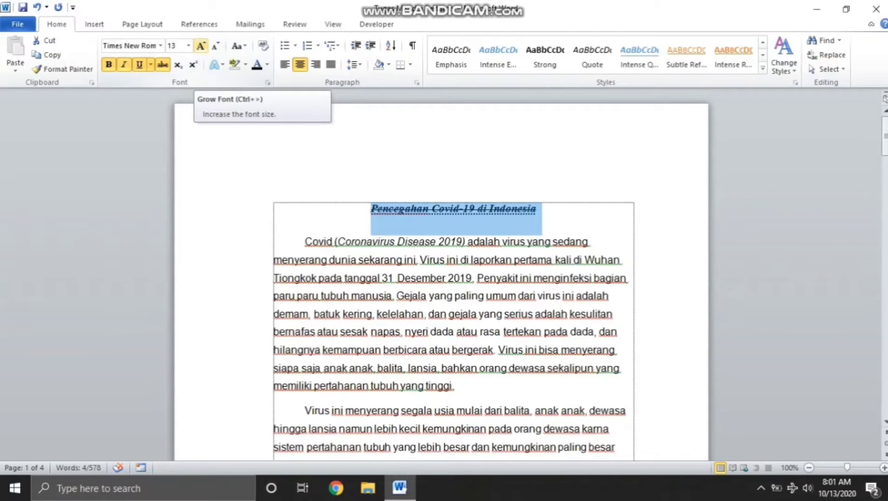
# Step: Enlarge the title's font step by step with Grow Font to size 22
pyautogui.click(201, 45)
pyautogui.click(201, 46)
pyautogui.click(201, 45)
pyautogui.click(200, 46)
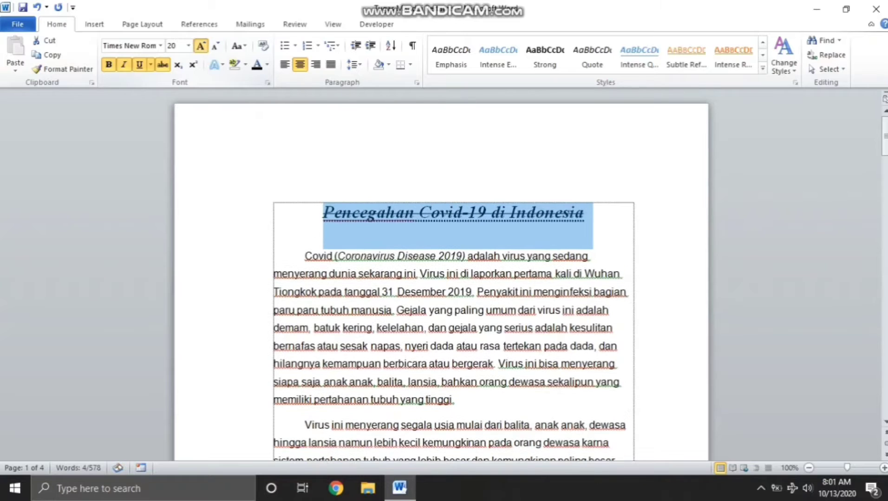
pyautogui.click(201, 46)
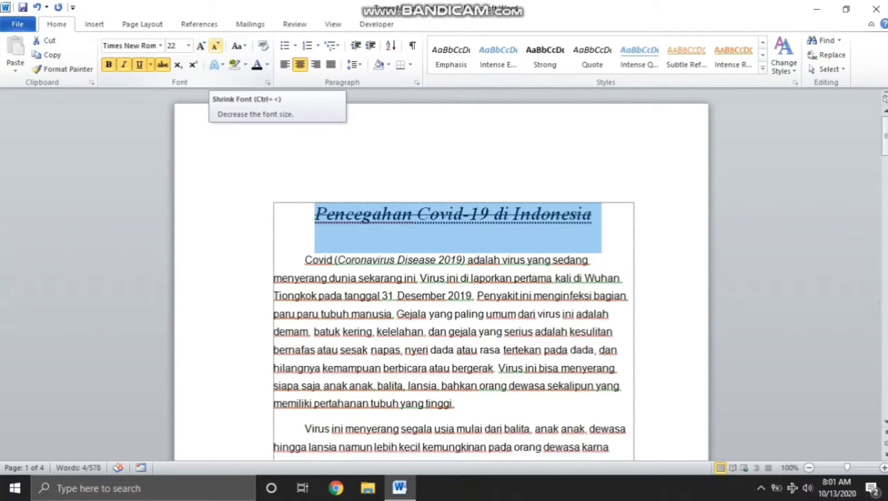
# Step: Reduce the title's font step by step with Shrink Font to size 12
pyautogui.click(215, 46)
pyautogui.click(215, 45)
pyautogui.click(215, 45)
pyautogui.click(215, 45)
pyautogui.click(215, 45)
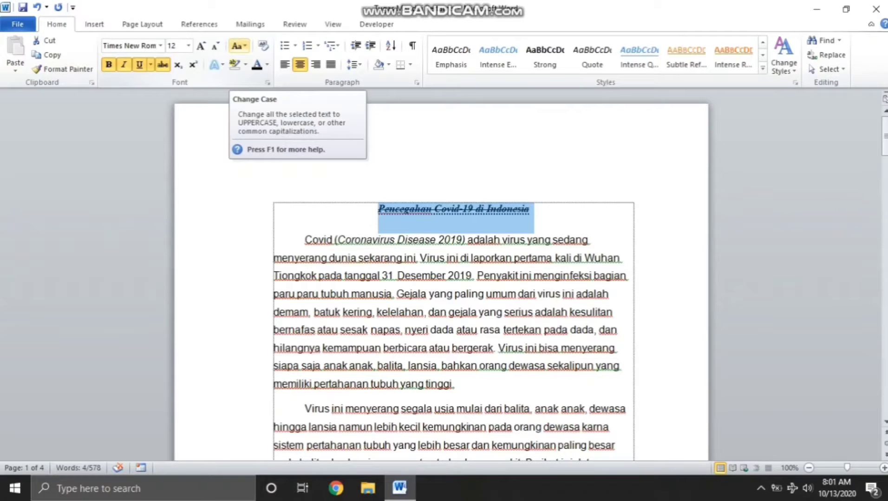
# Step: Change the title's case to lowercase and UPPERCASE, ending with Capitalize Each Word
pyautogui.click(239, 46)
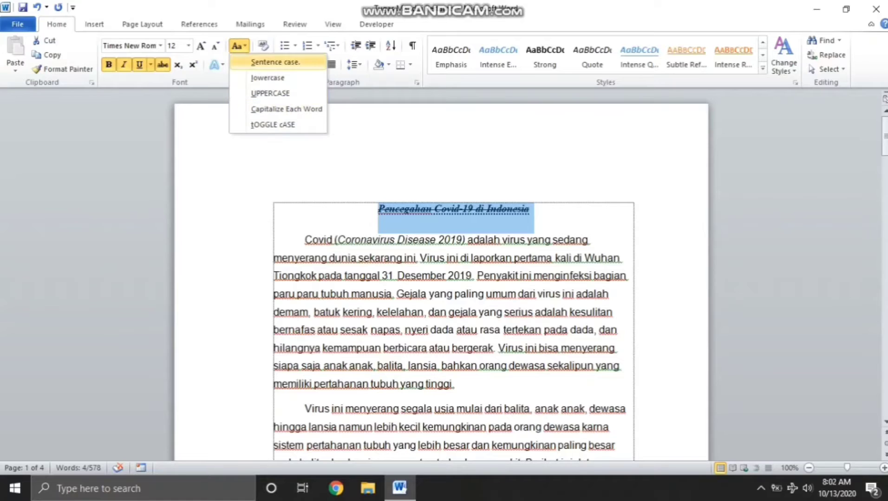
pyautogui.click(262, 64)
pyautogui.click(268, 78)
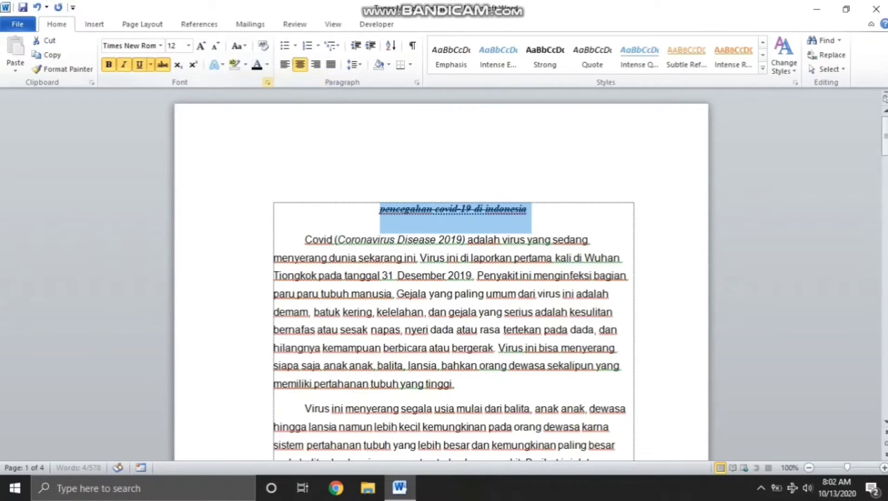
pyautogui.click(238, 46)
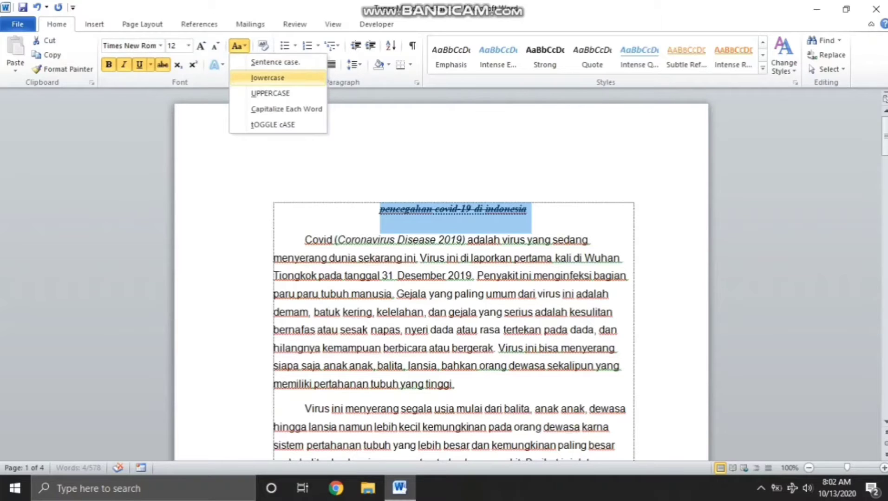
pyautogui.click(270, 93)
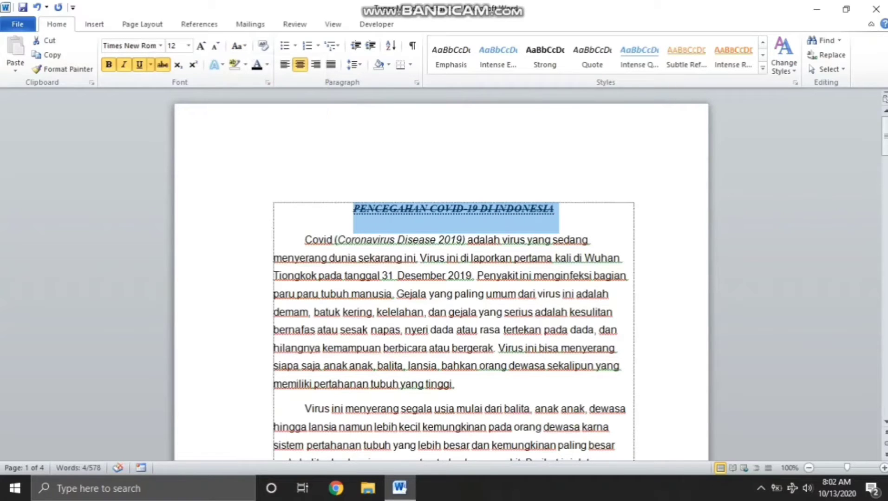
pyautogui.click(239, 46)
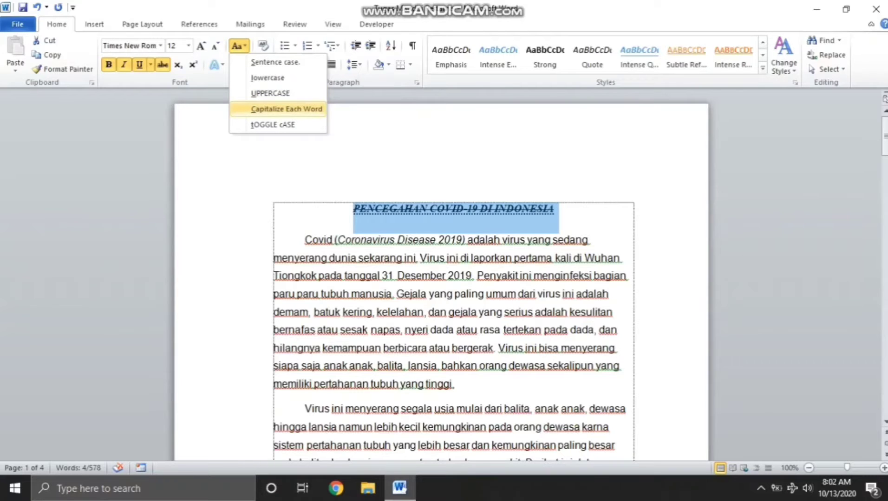
pyautogui.click(286, 109)
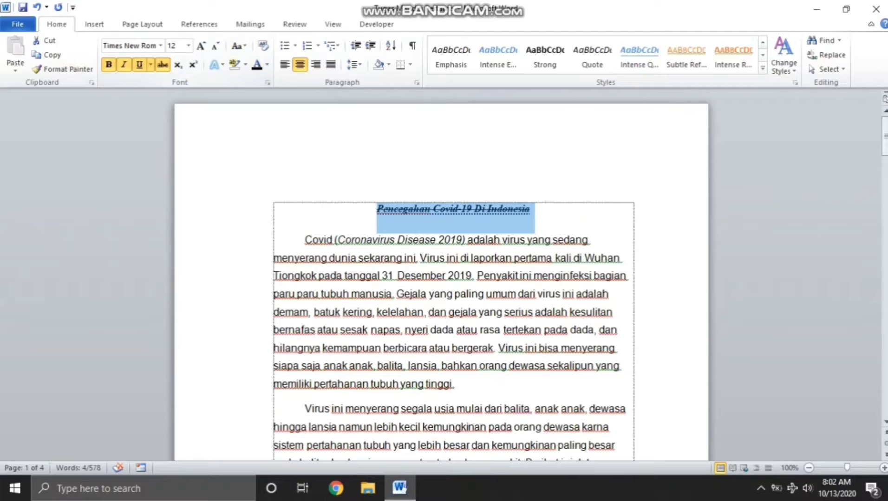
# Step: Change the title's letter case to tOGGLE cASE, finishing with Sentence case
pyautogui.click(238, 45)
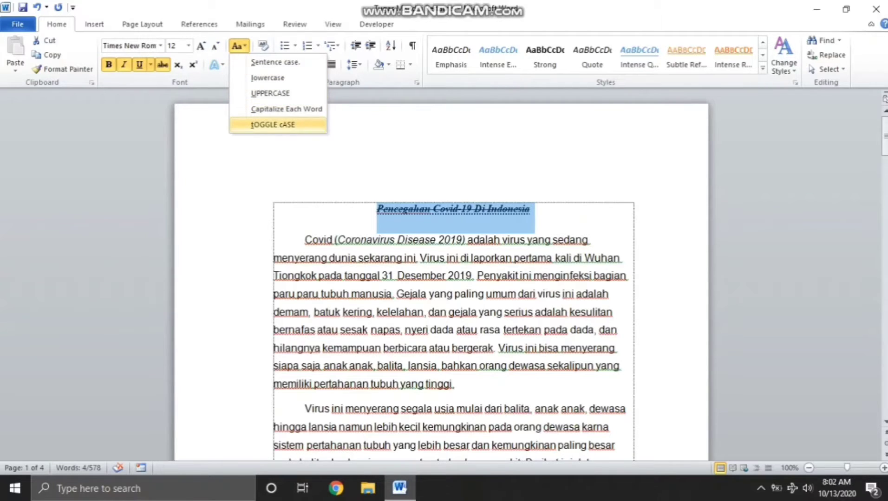
pyautogui.click(272, 125)
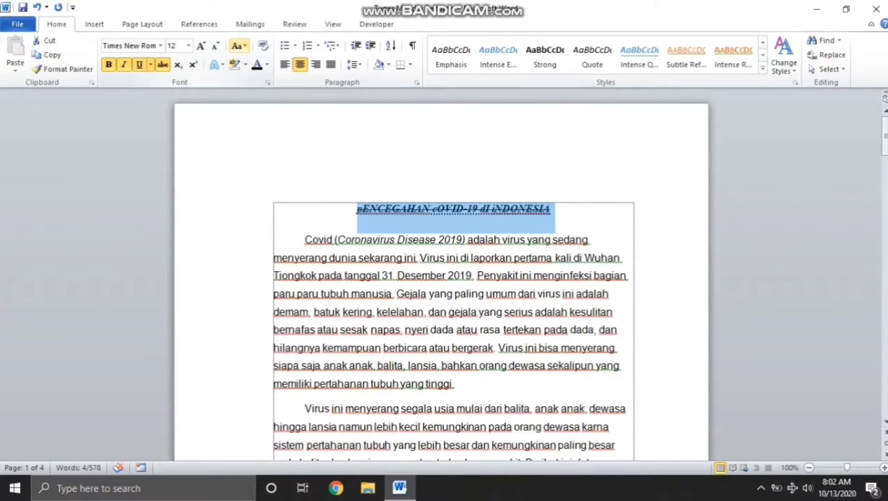
pyautogui.click(239, 46)
pyautogui.click(275, 62)
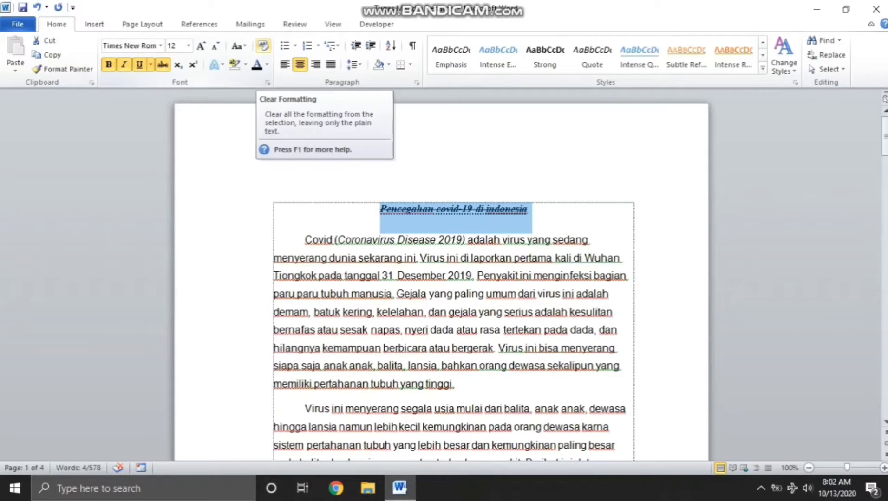
# Step: Clear all formatting from the title, leaving plain text, and deselect it
pyautogui.click(263, 46)
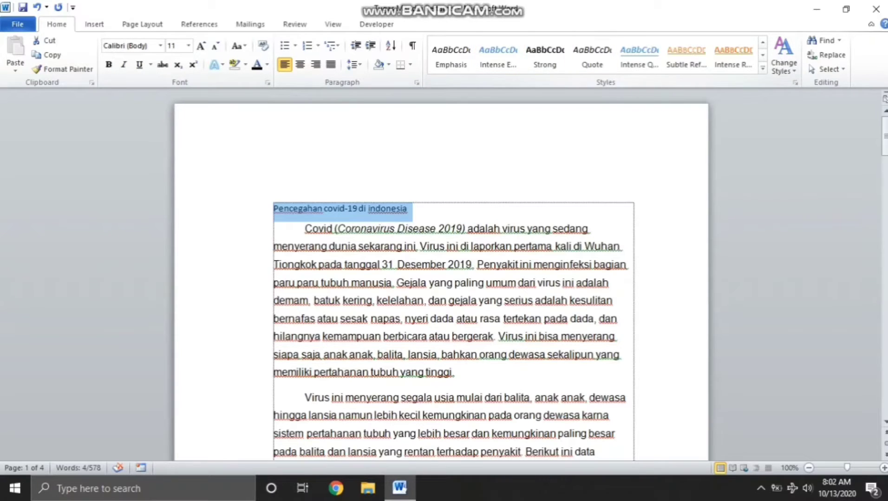
pyautogui.click(410, 209)
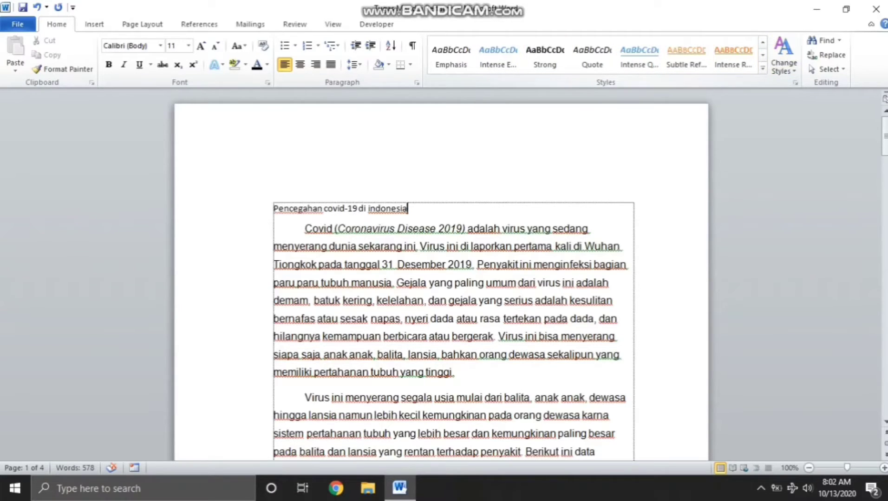
# Step: Select the whole title line again and apply the Intense Reference quick style
pyautogui.hotkey('shift', 'Left')
pyautogui.hotkey('shift', 'Left')
pyautogui.hotkey('shift', 'Left')
pyautogui.hotkey('shift', 'Left')
pyautogui.hotkey('shift', 'Left')
pyautogui.hotkey('shift', 'Left')
pyautogui.hotkey('shift', 'Left')
pyautogui.hotkey('shift', 'Left')
pyautogui.hotkey('shift', 'Left')
pyautogui.hotkey('shift', 'Left')
pyautogui.hotkey('shift', 'Left')
pyautogui.hotkey('shift', 'Left')
pyautogui.hotkey('shift', 'Left')
pyautogui.hotkey('shift', 'Left')
pyautogui.hotkey('shift', 'Left')
pyautogui.hotkey('shift', 'Left')
pyautogui.hotkey('shift', 'Left')
pyautogui.hotkey('shift', 'Left')
pyautogui.hotkey('shift', 'Left')
pyautogui.hotkey('shift', 'Left')
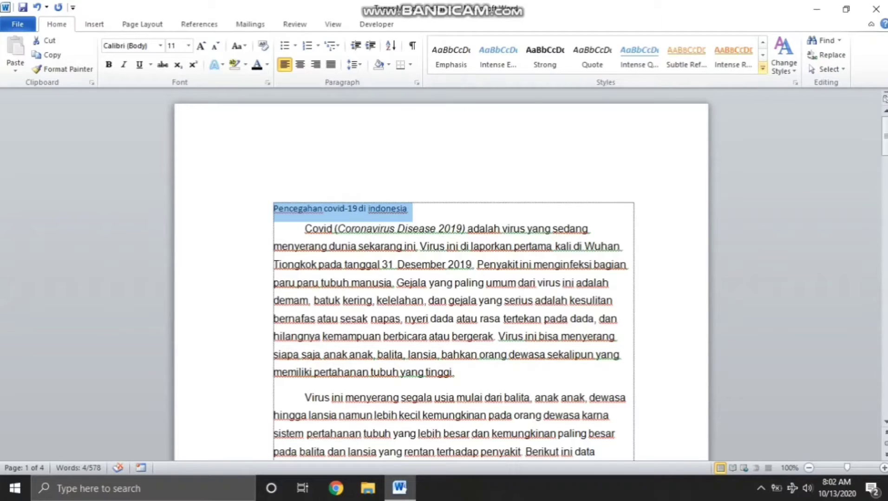
pyautogui.click(762, 68)
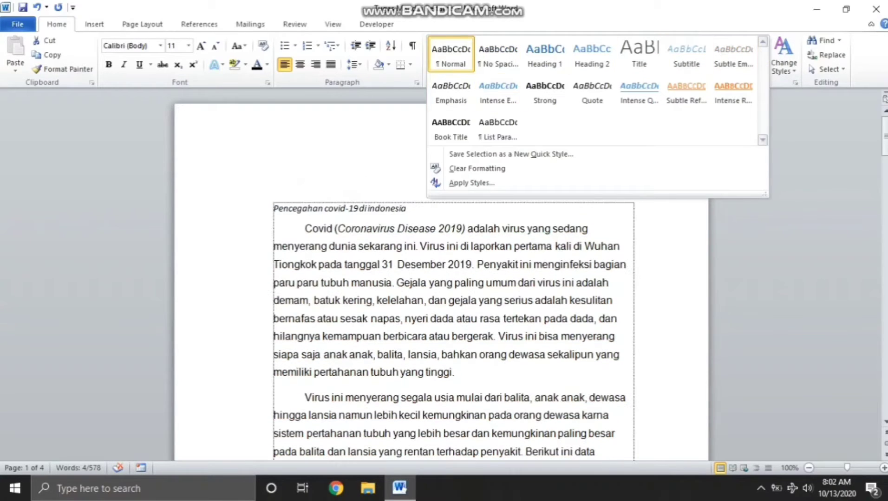
pyautogui.click(733, 91)
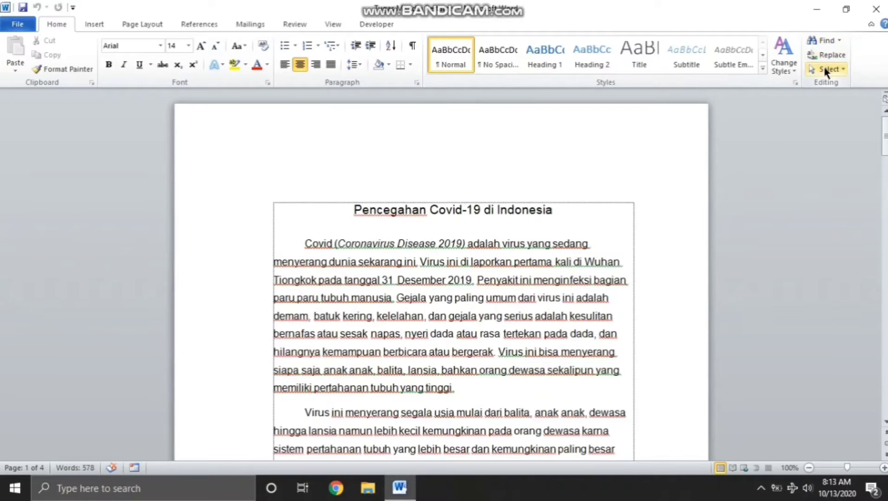
# Step: Search the document for "Virus" using the basic Find command
pyautogui.click(825, 43)
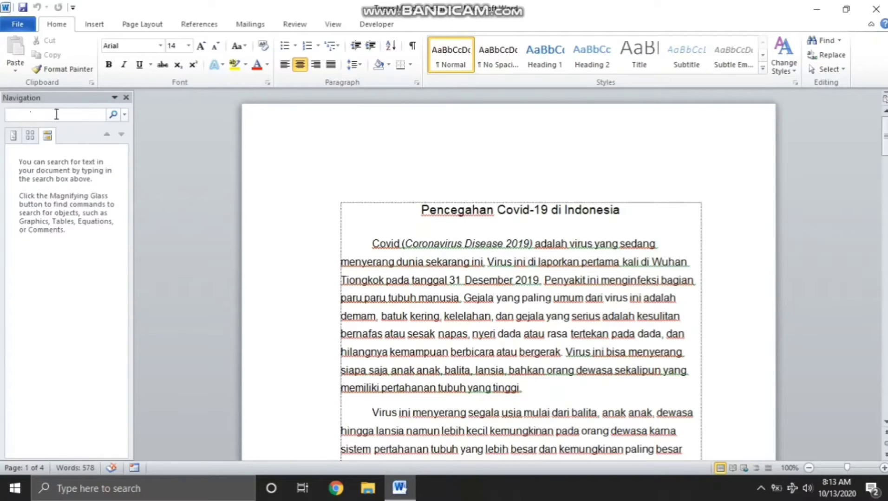
pyautogui.write('Virus')
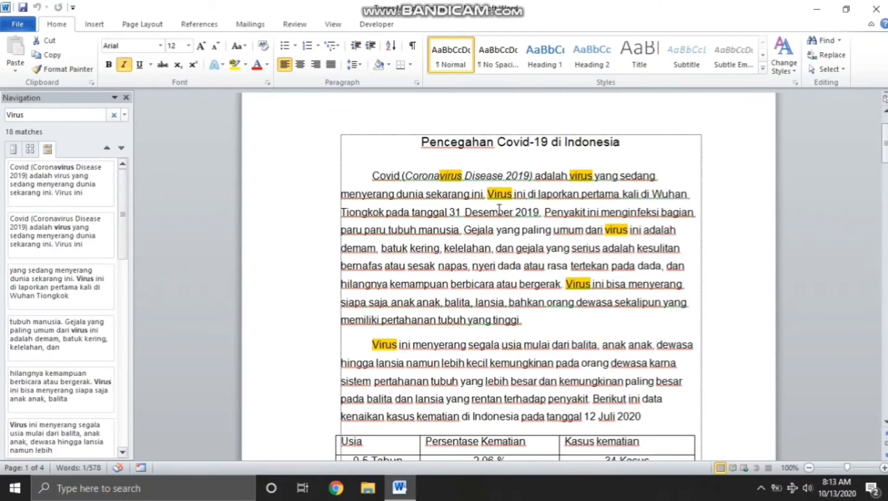
# Step: Step through the occurrences of "virus" one by one with Advanced Find, closing the Navigation pane first
pyautogui.click(842, 45)
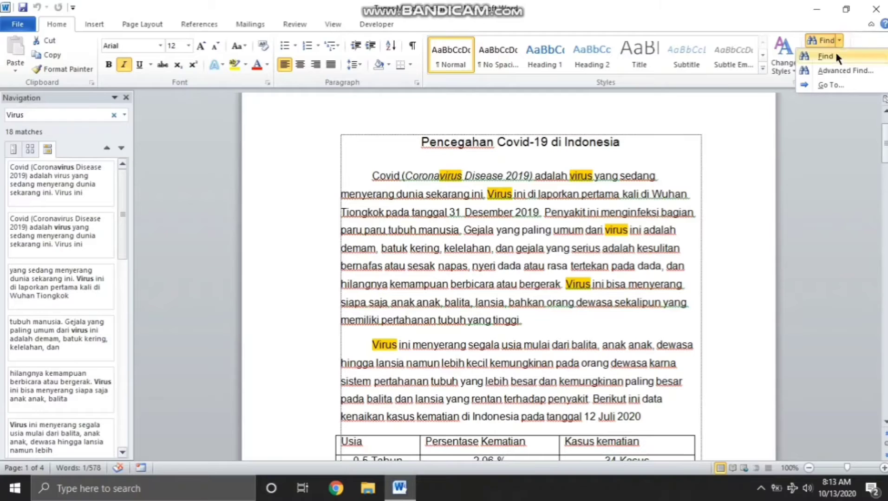
pyautogui.click(817, 69)
pyautogui.click(125, 97)
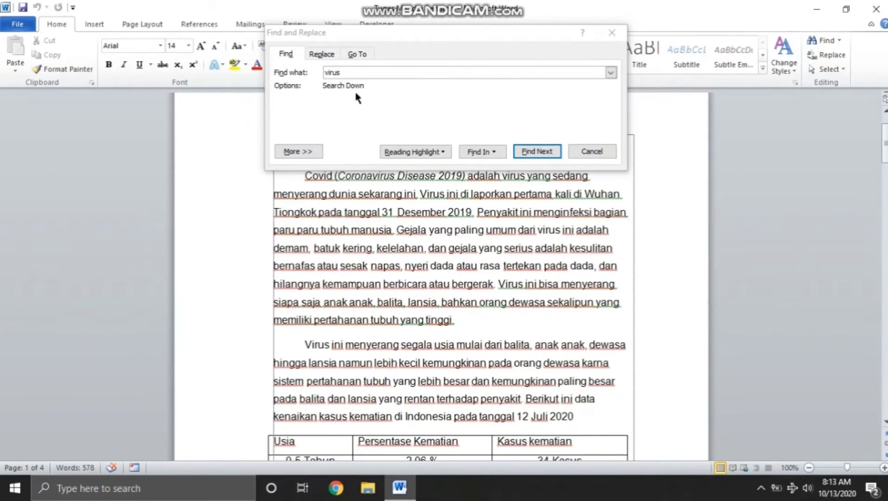
pyautogui.click(549, 155)
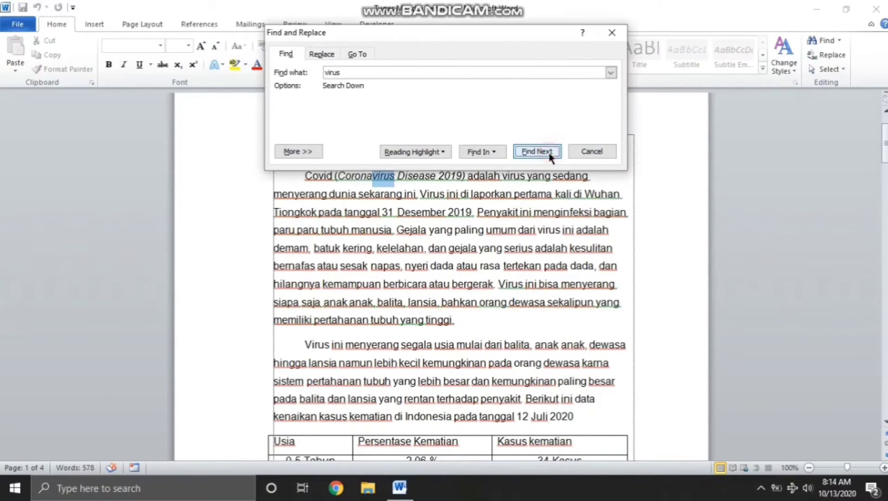
pyautogui.click(549, 155)
pyautogui.click(549, 155)
pyautogui.click(550, 156)
pyautogui.click(550, 156)
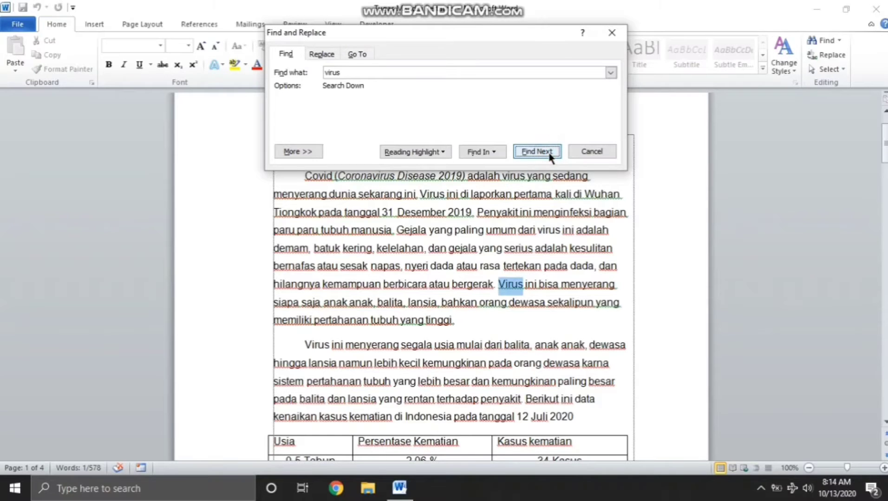
pyautogui.click(549, 155)
pyautogui.click(549, 156)
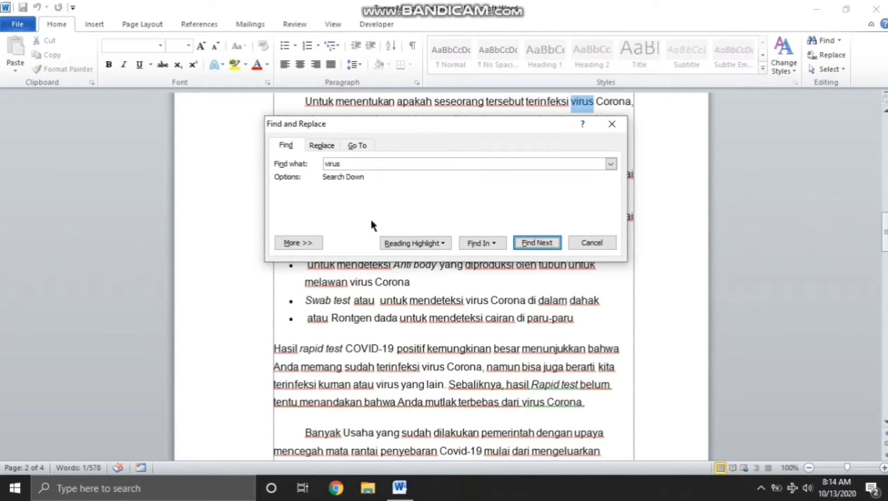
# Step: Highlight all occurrences of "virus" with Reading Highlight, close the search dialog and return to the first page
pyautogui.click(423, 243)
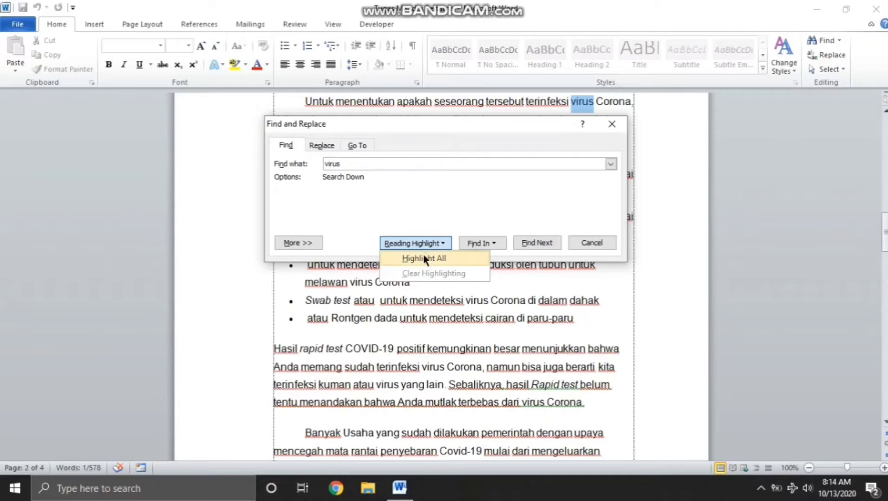
pyautogui.click(426, 259)
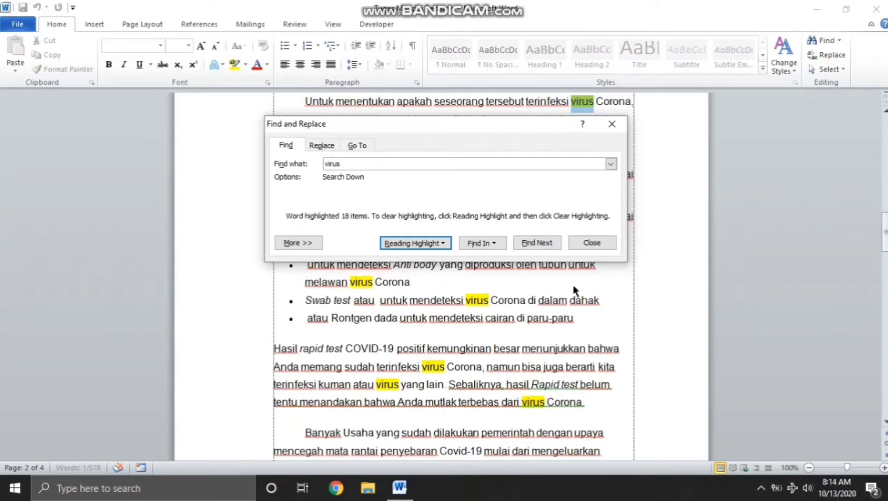
pyautogui.click(608, 129)
pyautogui.scroll(15, 559, 186)
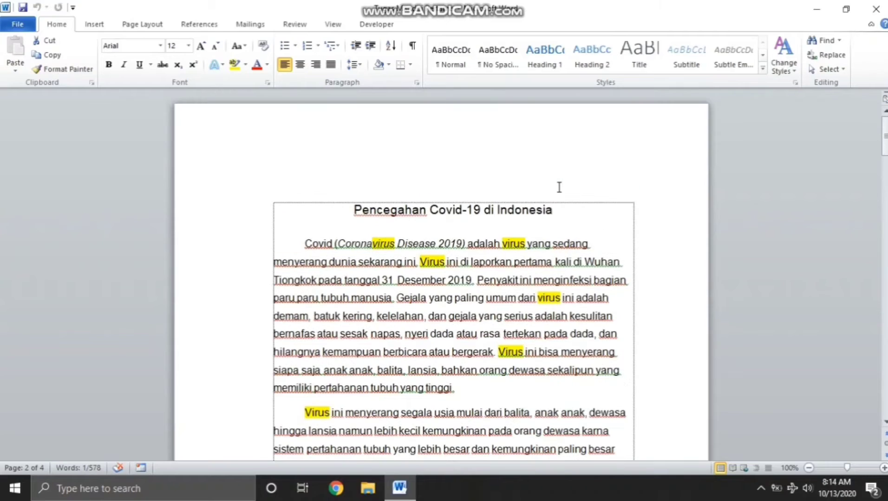
# Step: Reopen Advanced Find, clear the reading highlight from all "virus" matches and close the Navigation pane
pyautogui.click(826, 42)
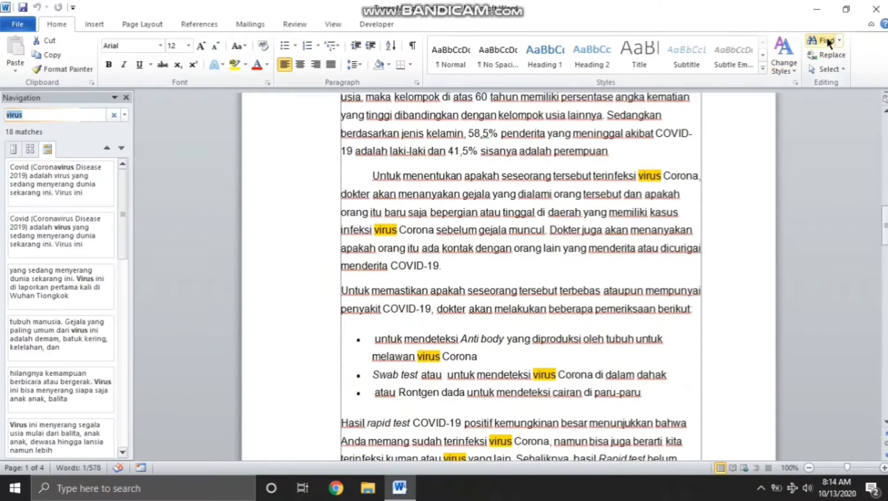
pyautogui.click(839, 40)
pyautogui.click(828, 70)
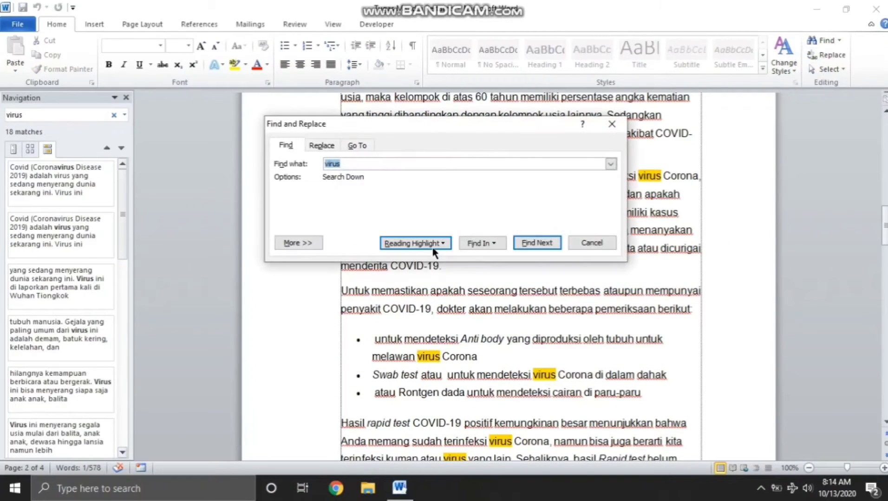
pyautogui.click(432, 244)
pyautogui.click(428, 274)
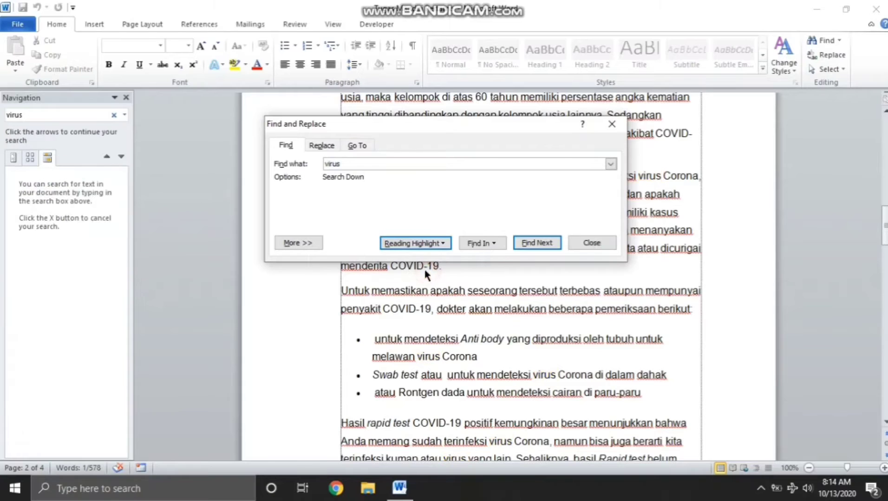
pyautogui.click(126, 97)
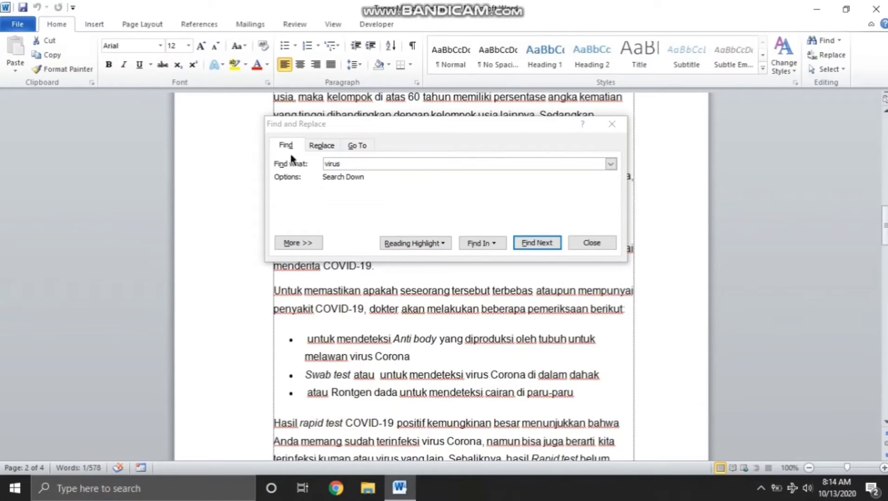
# Step: Set up a replacement of "virus" with "Penyakit" and replace two occurrences one at a time
pyautogui.click(321, 145)
pyautogui.click(360, 165)
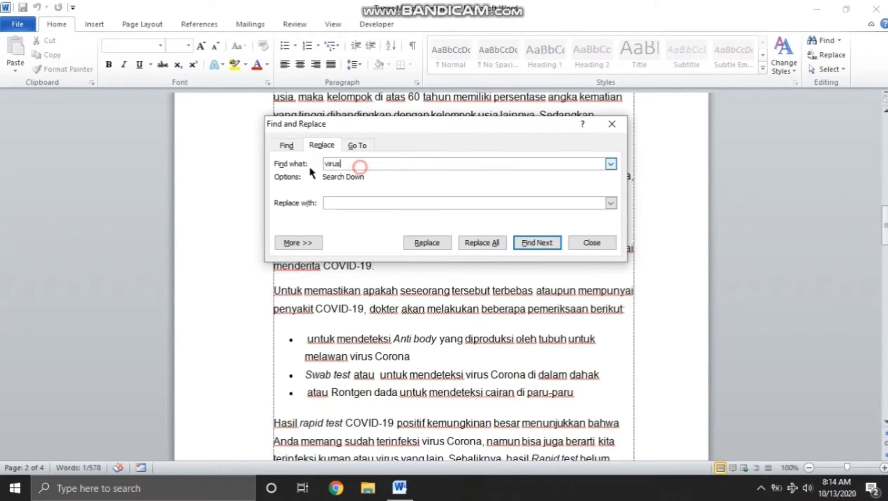
pyautogui.hotkey('shift', 'Home')
pyautogui.write('v')
pyautogui.click(332, 204)
pyautogui.write('P')
pyautogui.click(440, 245)
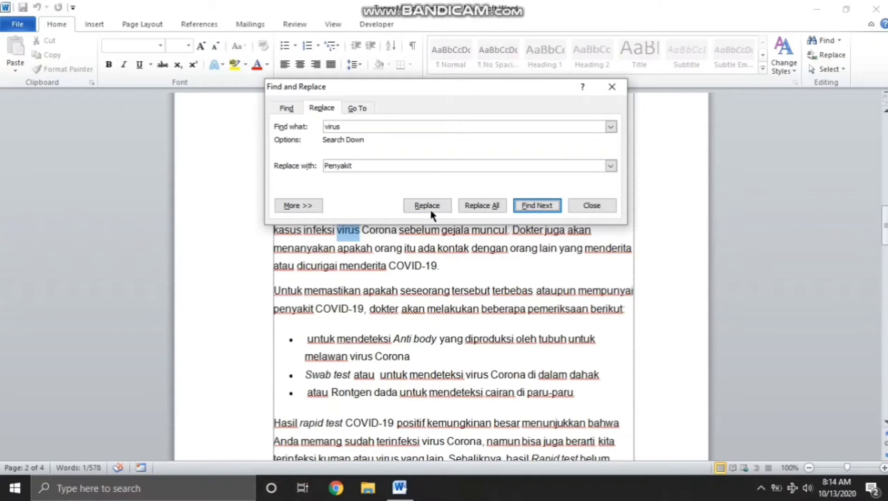
pyautogui.moveTo(455, 87); pyautogui.dragTo(641, 50)
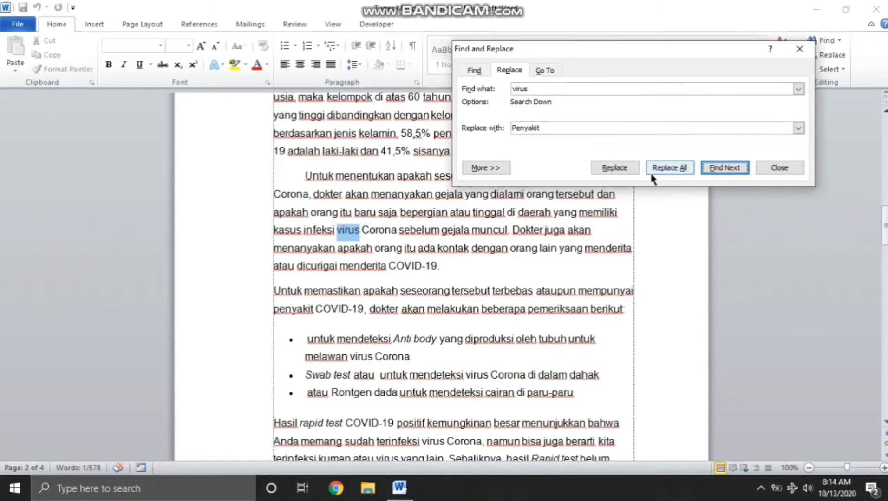
pyautogui.click(614, 168)
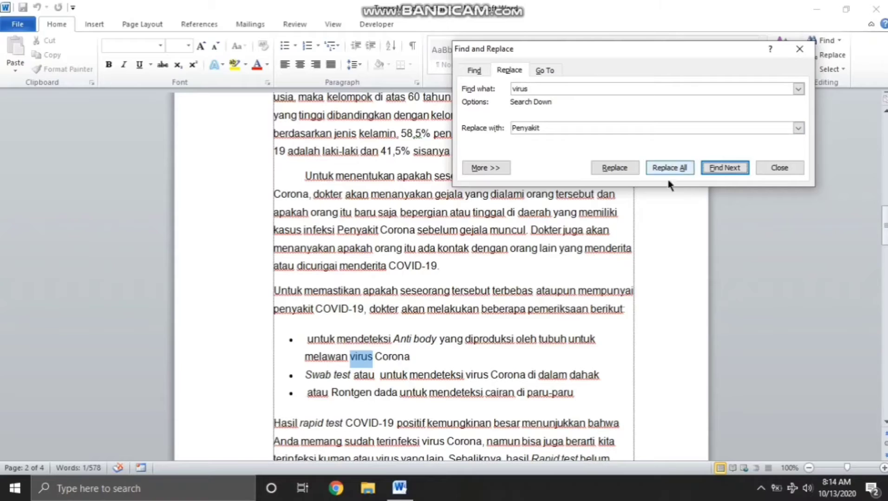
# Step: Replace all remaining occurrences of "virus" with "Penyakit", continuing from the document's beginning, and close the dialog
pyautogui.click(679, 168)
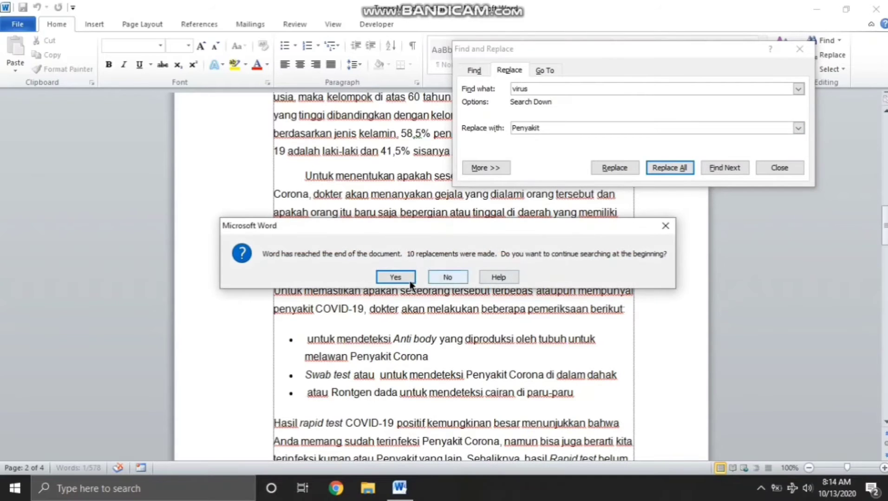
pyautogui.click(409, 279)
pyautogui.click(416, 278)
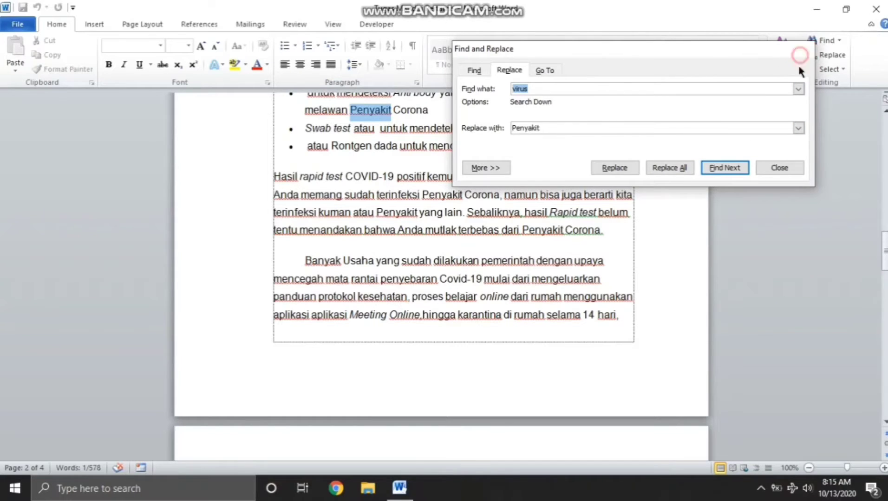
pyautogui.click(800, 52)
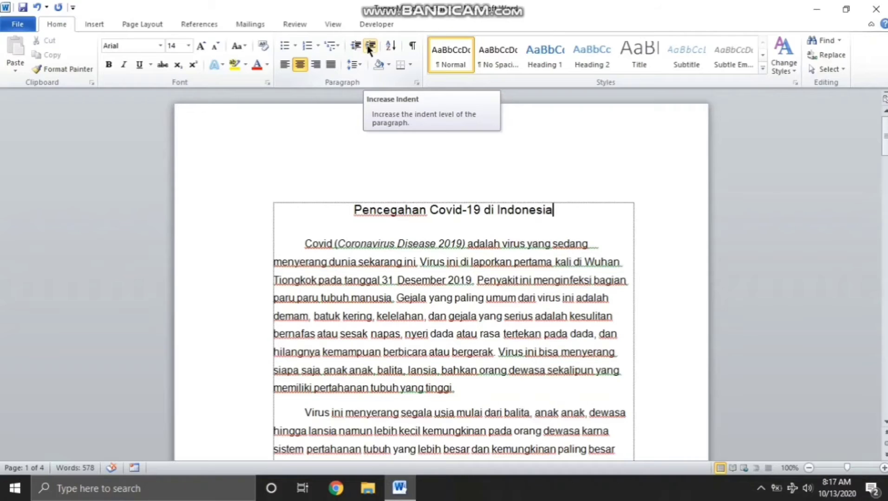
# Step: Select the first body paragraph under the title and increase its indent by four levels
pyautogui.moveTo(301, 225); pyautogui.dragTo(357, 260)
pyautogui.click(323, 240)
pyautogui.moveTo(306, 241); pyautogui.dragTo(455, 392)
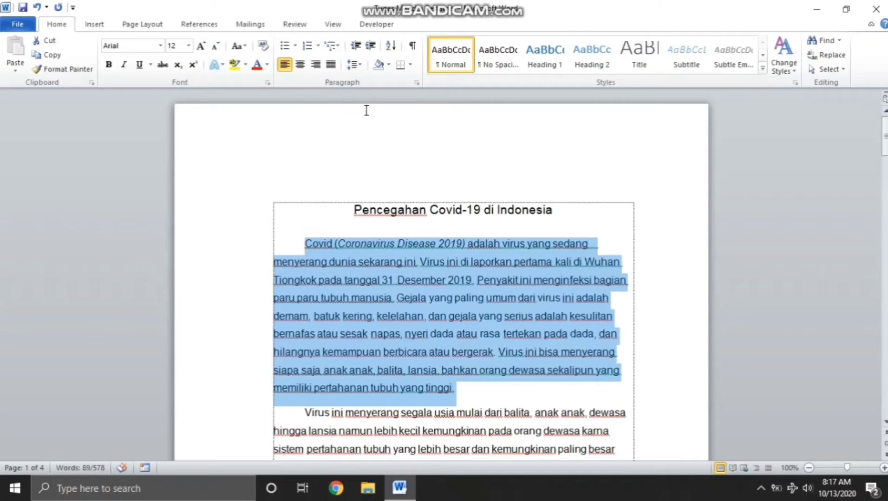
pyautogui.click(370, 46)
pyautogui.click(369, 46)
pyautogui.click(369, 46)
pyautogui.click(370, 47)
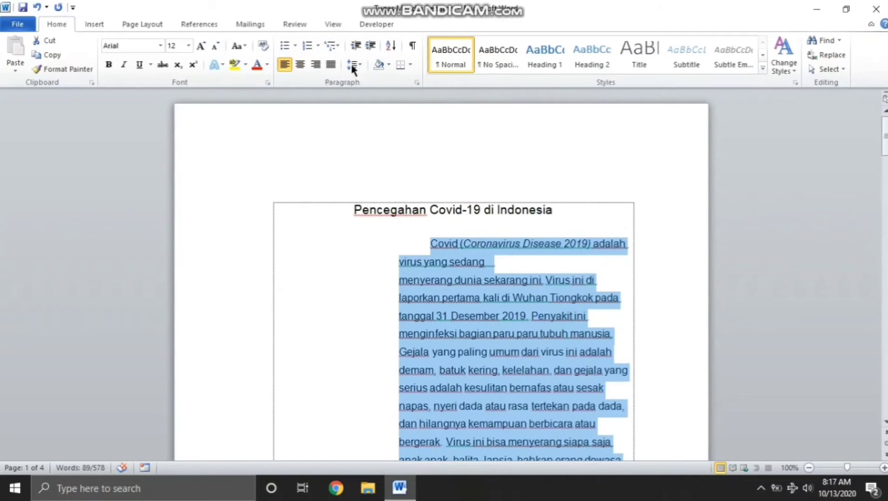
# Step: Decrease the selected paragraph's indent level by level back to the page margin
pyautogui.click(354, 46)
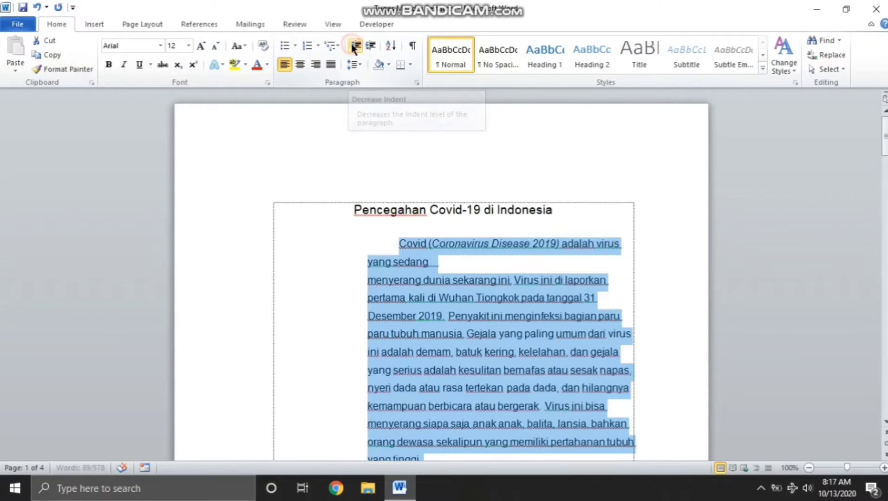
pyautogui.click(354, 47)
pyautogui.click(354, 46)
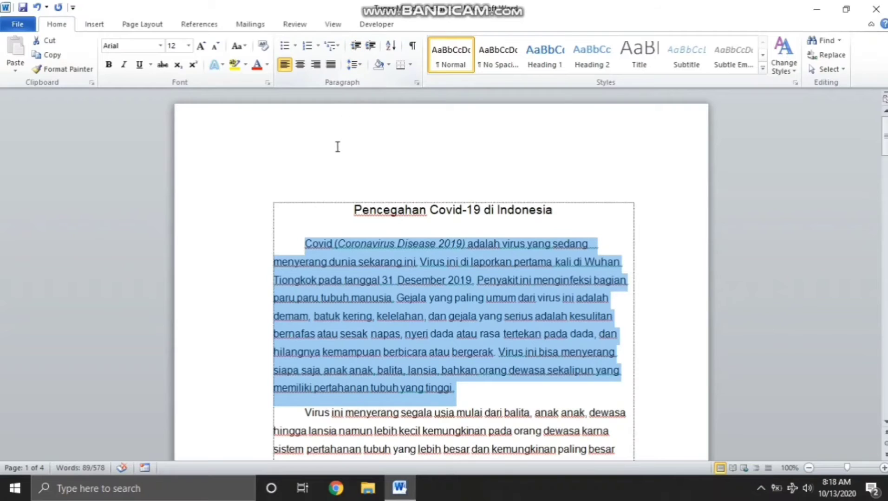
# Step: Set the selected paragraph's left indent to 2 cm
pyautogui.click(150, 24)
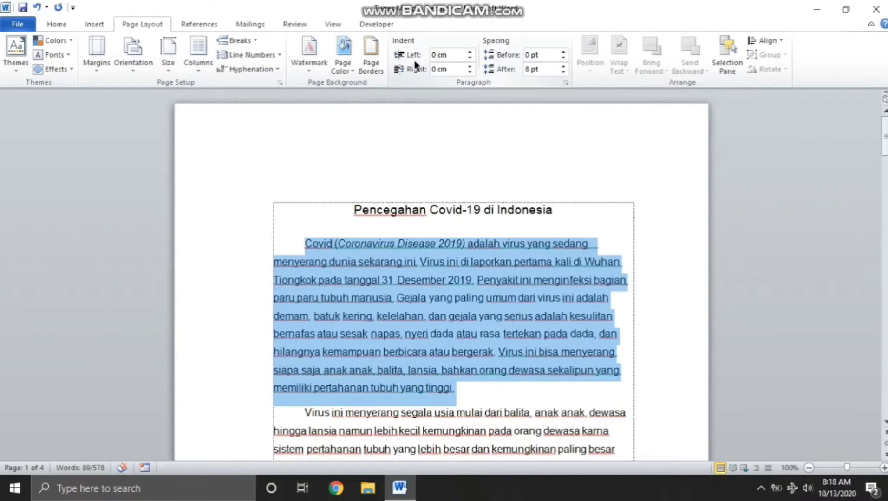
pyautogui.click(448, 54)
pyautogui.write('2')
pyautogui.click(455, 71)
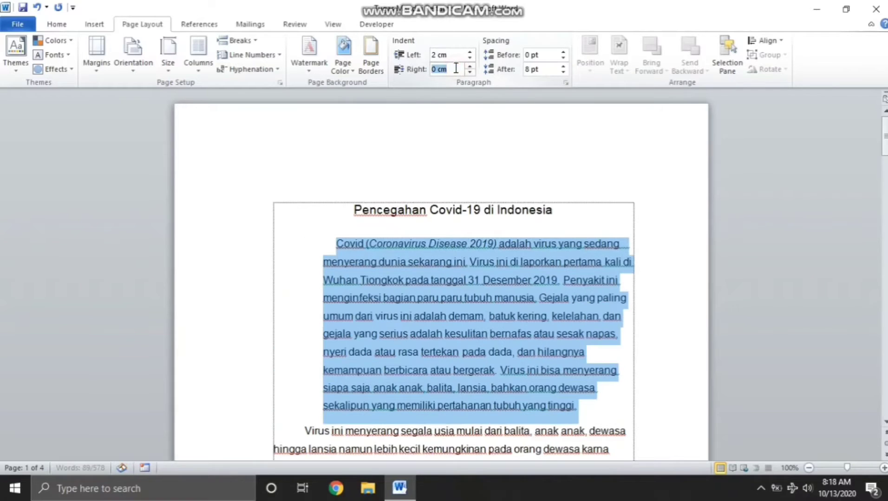
# Step: Set the selected paragraph's right indent to 3 cm
pyautogui.write('3 ')
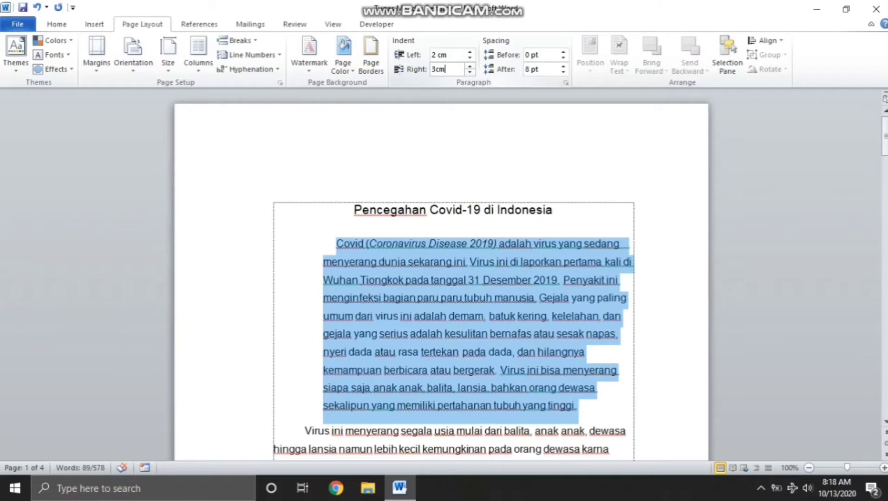
pyautogui.write('cm')
pyautogui.press('Return')
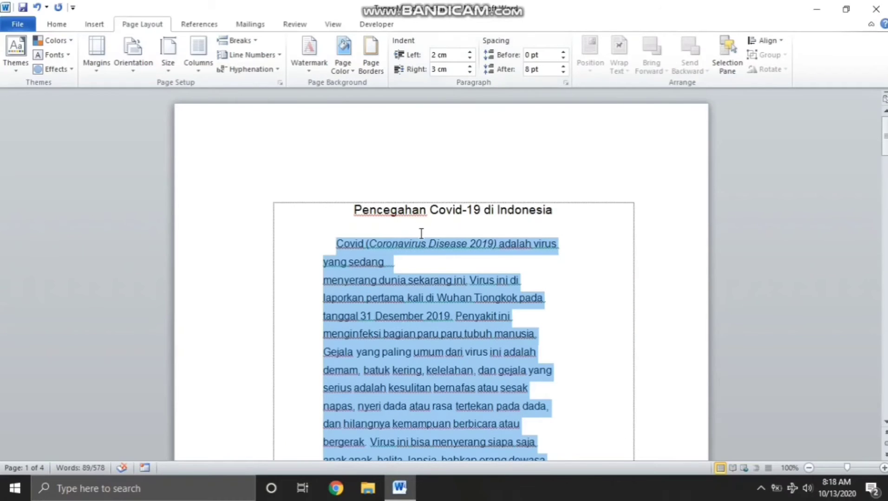
pyautogui.scroll(-1, 421, 233)
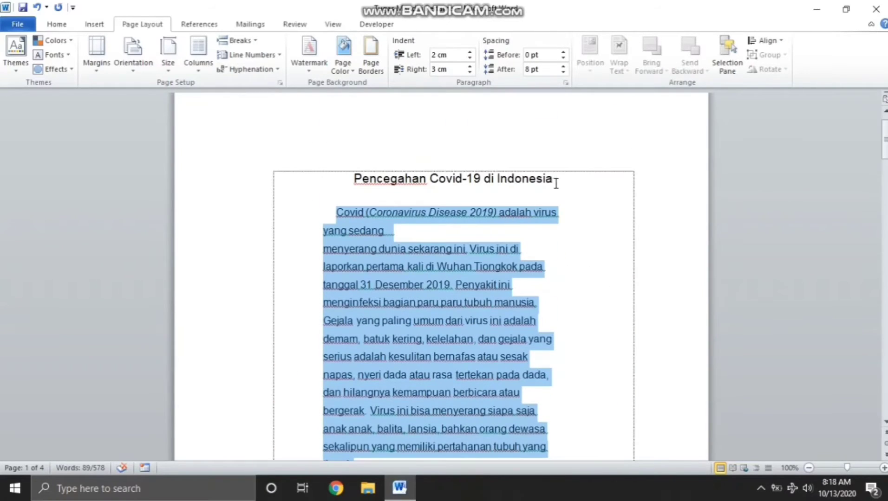
# Step: Insert two text-wrapping breaks at the end of the title "Pencegahan Covid-19 di Indonesia"
pyautogui.click(556, 183)
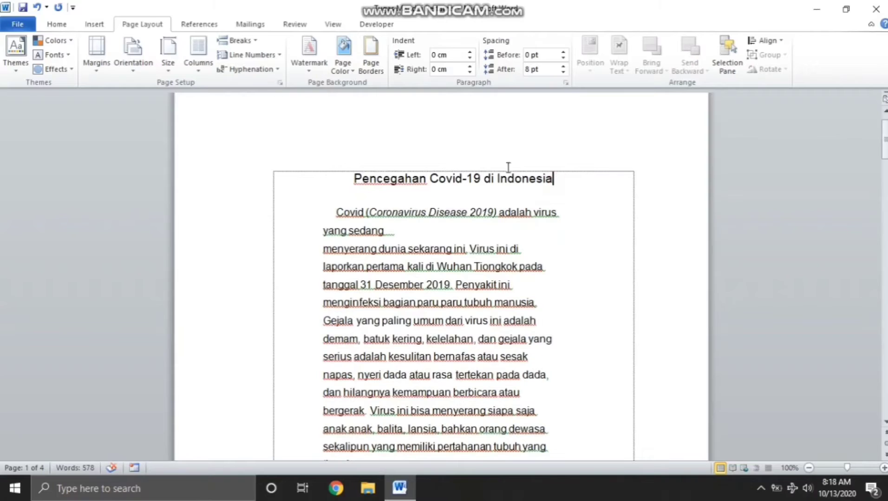
pyautogui.click(250, 45)
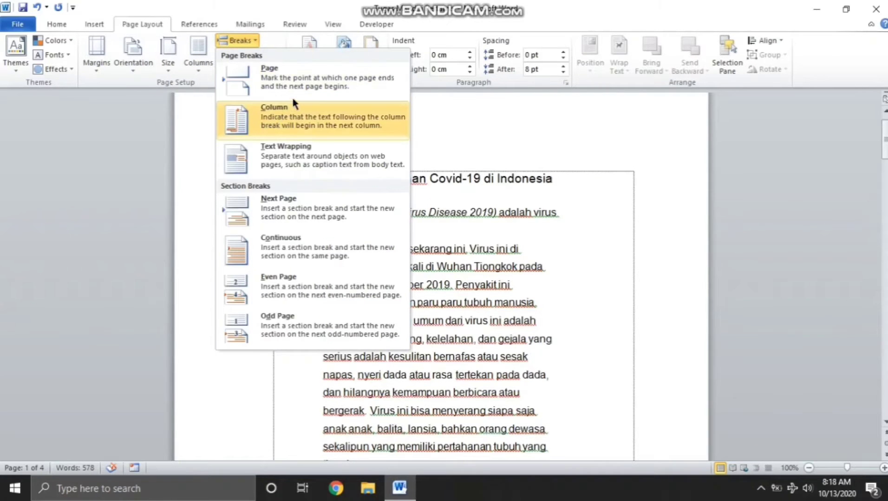
pyautogui.click(253, 41)
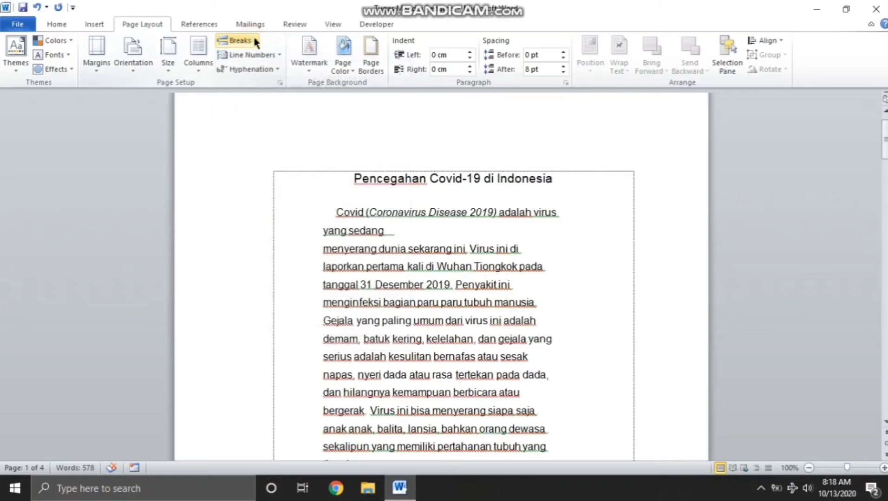
pyautogui.click(251, 41)
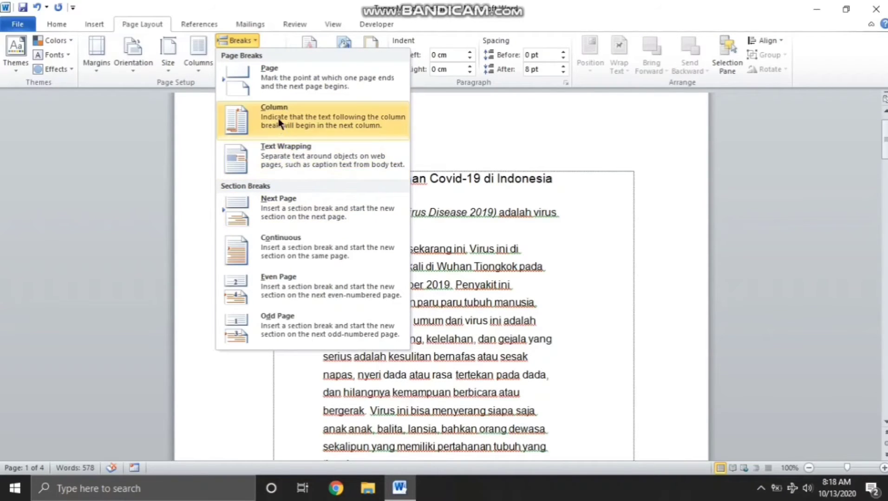
pyautogui.click(280, 150)
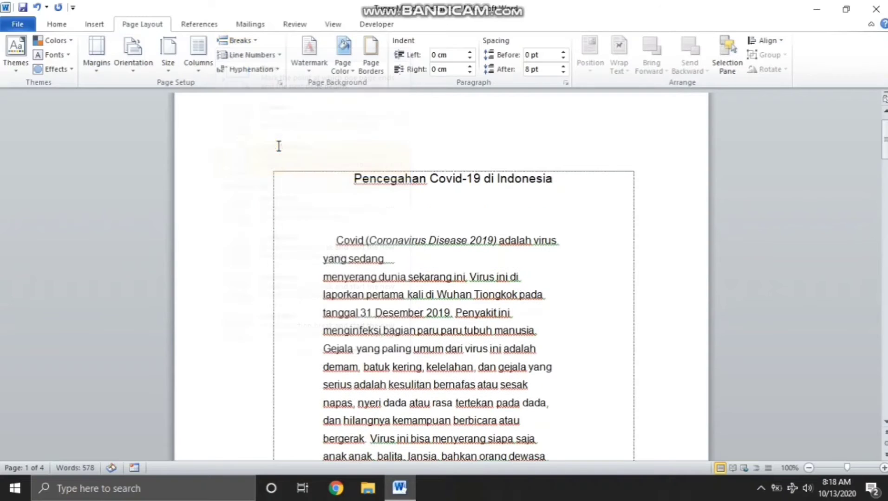
pyautogui.click(239, 40)
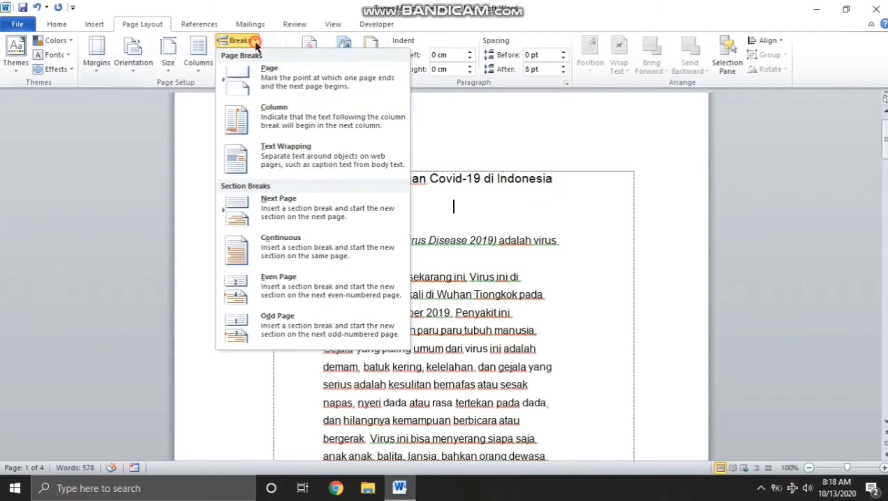
pyautogui.click(298, 165)
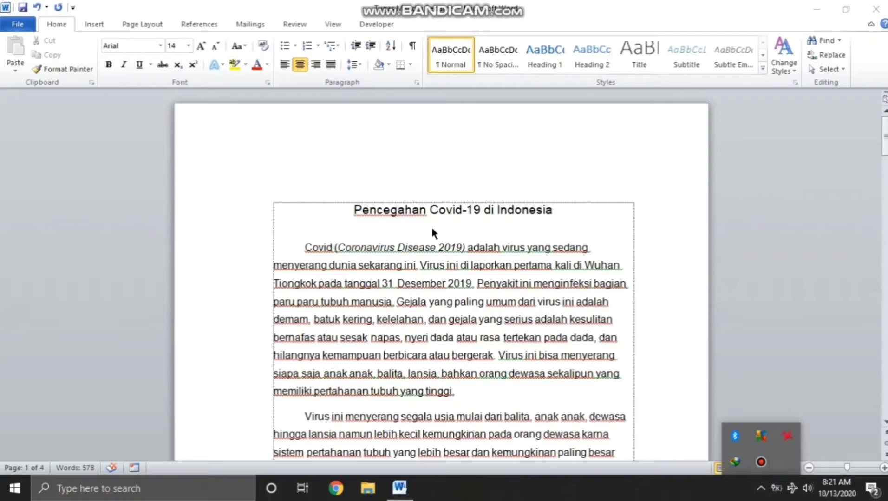
# Step: Select the first body paragraph under the title and remove the space before and after it
pyautogui.click(486, 214)
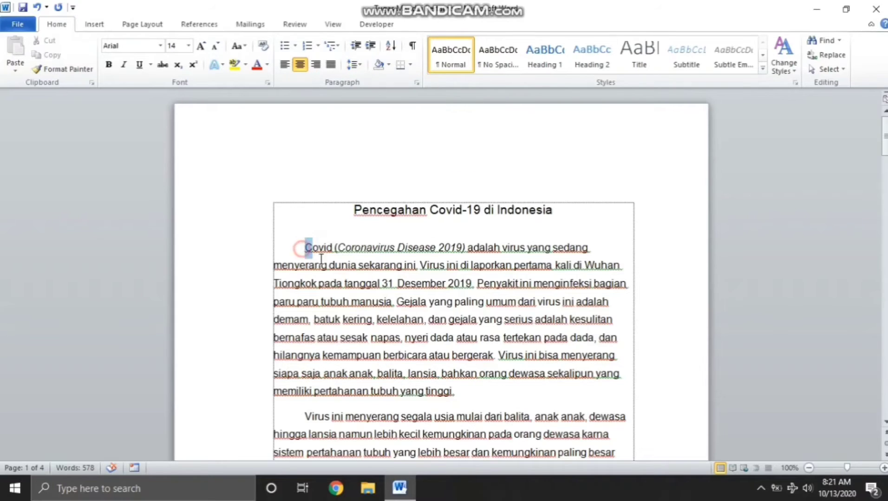
pyautogui.moveTo(304, 247); pyautogui.dragTo(451, 395)
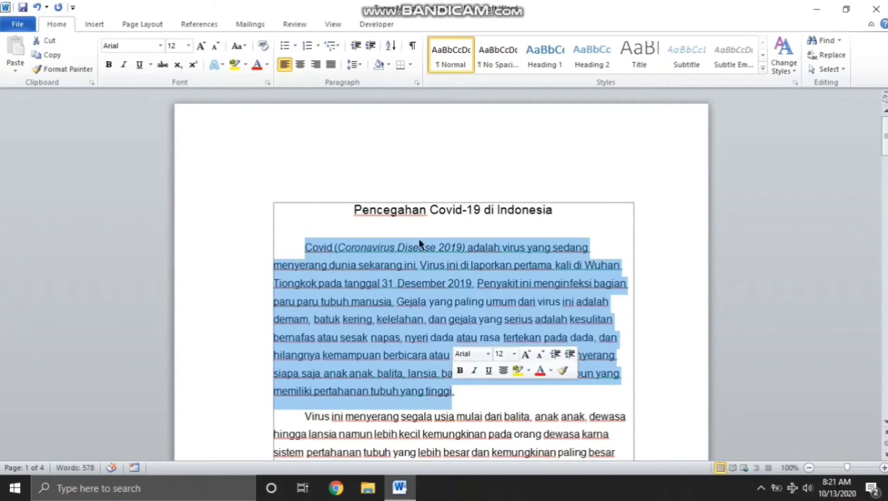
pyautogui.click(362, 69)
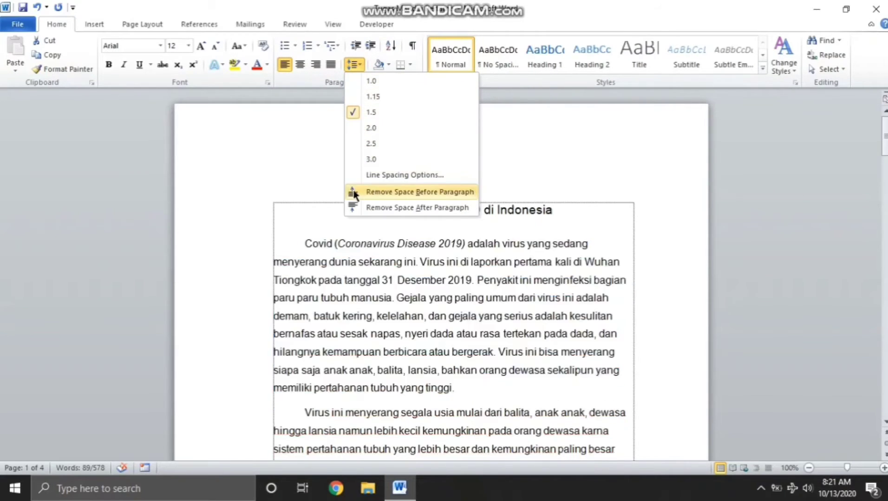
pyautogui.click(391, 193)
pyautogui.click(362, 64)
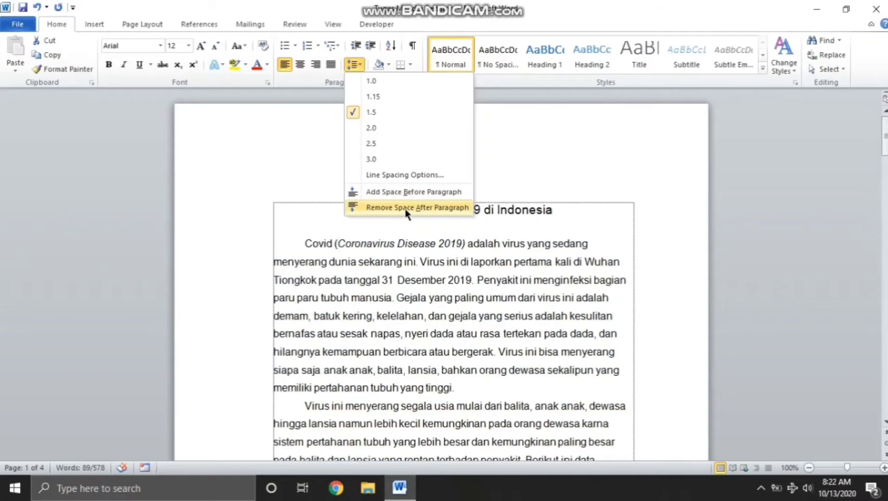
pyautogui.click(405, 208)
# Step: Add space before and after the selected first body paragraph
pyautogui.click(356, 63)
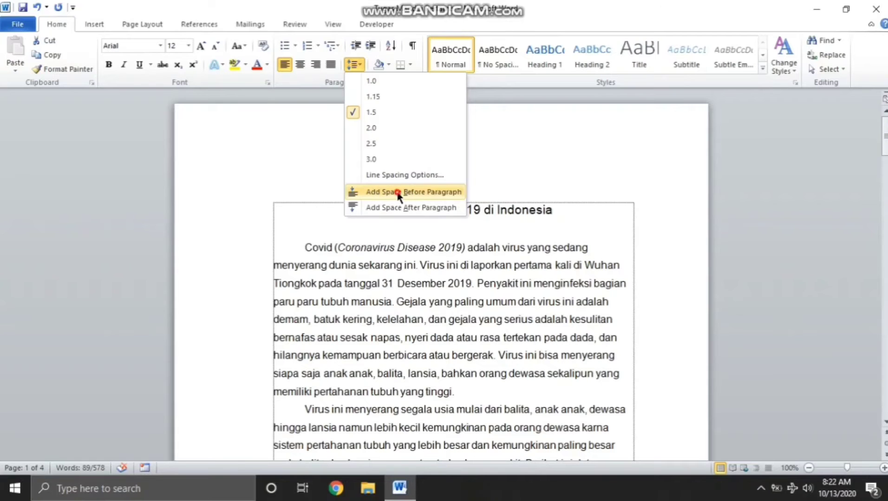
pyautogui.click(398, 192)
pyautogui.click(360, 68)
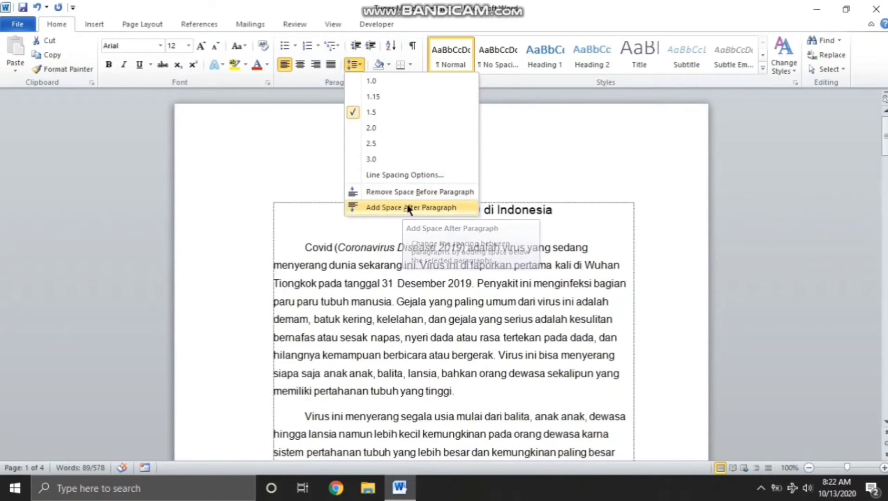
pyautogui.click(402, 208)
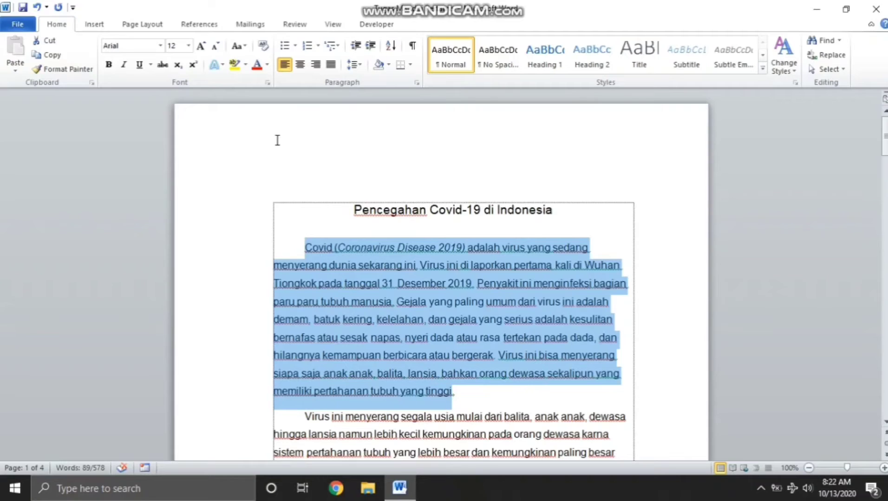
# Step: Set the selected paragraph's spacing to 5 pt before and 3 pt after
pyautogui.click(141, 26)
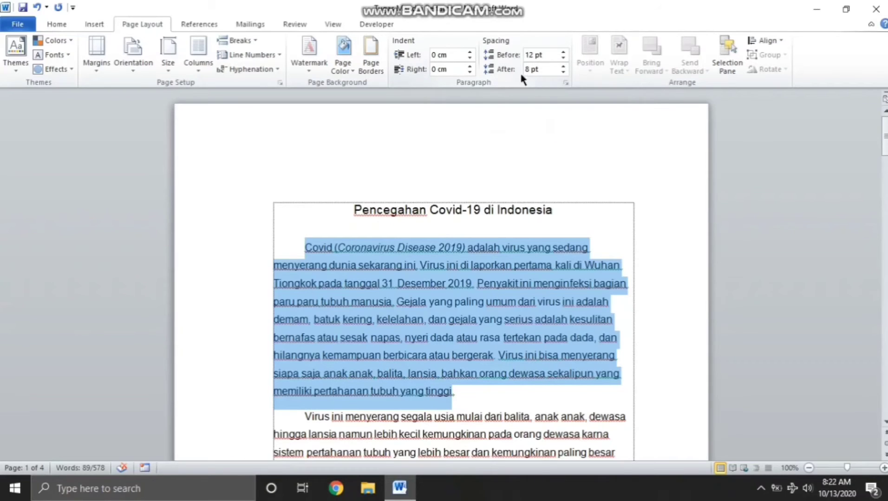
pyautogui.doubleClick(539, 56)
pyautogui.moveTo(541, 58); pyautogui.dragTo(545, 58)
pyautogui.write('5')
pyautogui.click(540, 71)
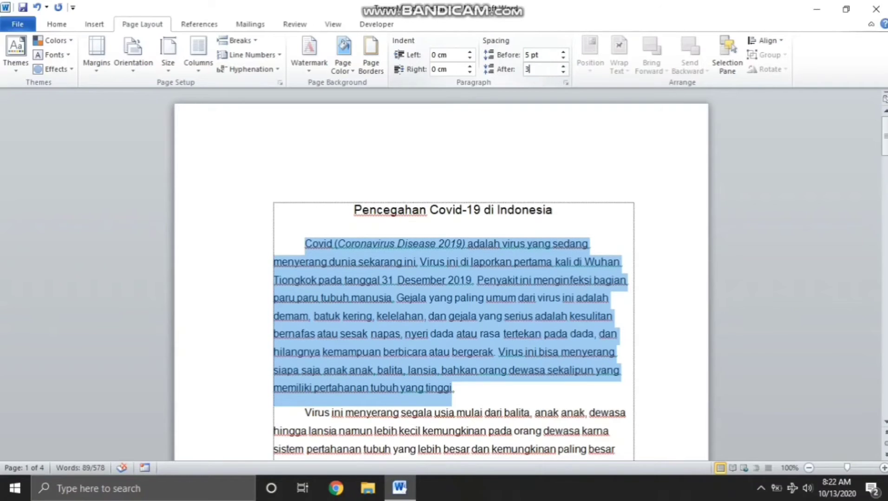
pyautogui.click(534, 125)
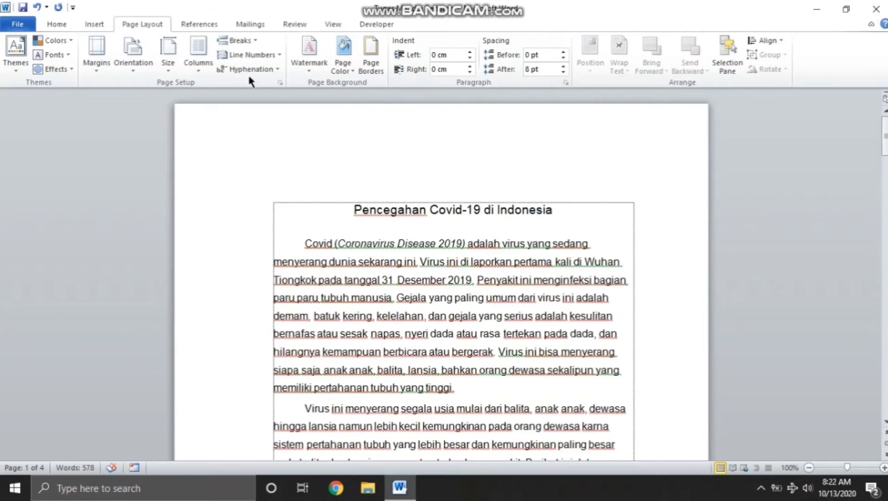
# Step: Select the first body paragraph again and set its line spacing to 2.0
pyautogui.moveTo(302, 244); pyautogui.dragTo(461, 386)
pyautogui.click(65, 22)
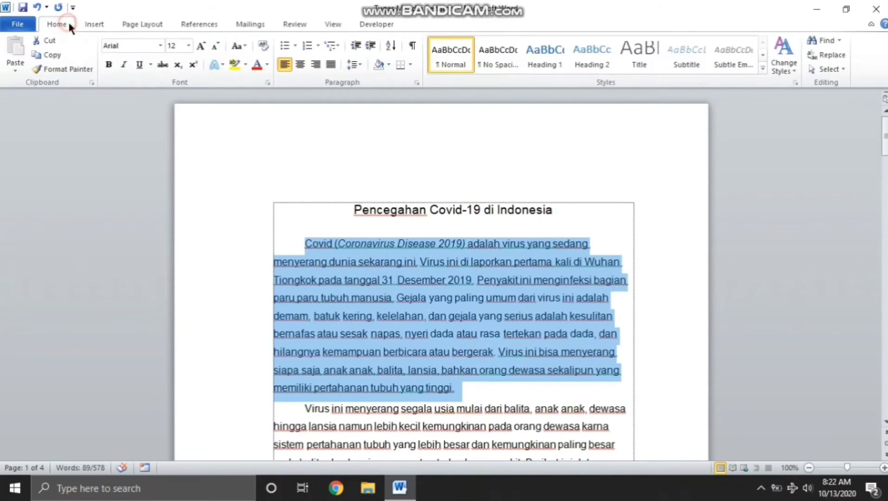
pyautogui.click(361, 70)
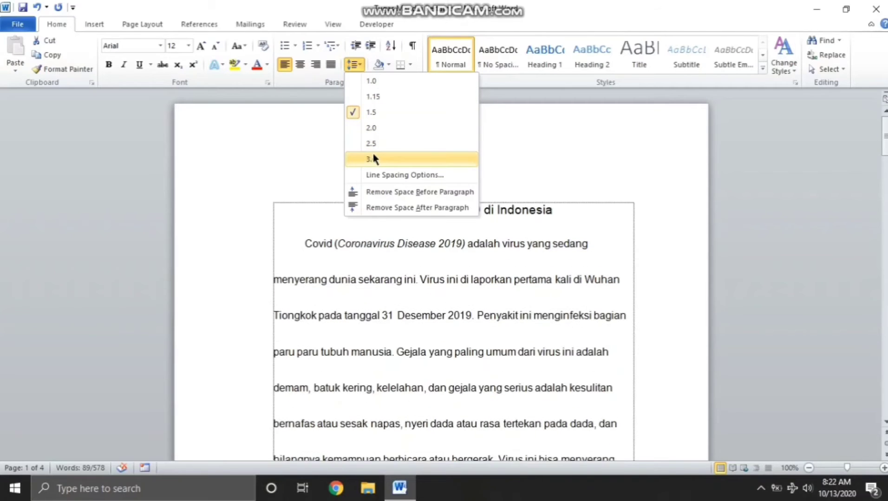
pyautogui.click(373, 128)
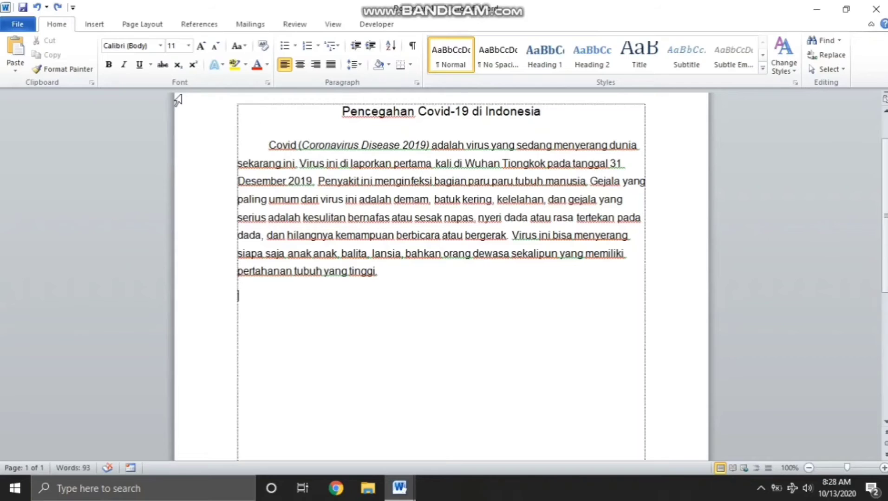
# Step: Insert a table with 10 columns and 3 rows below the body paragraph
pyautogui.click(91, 25)
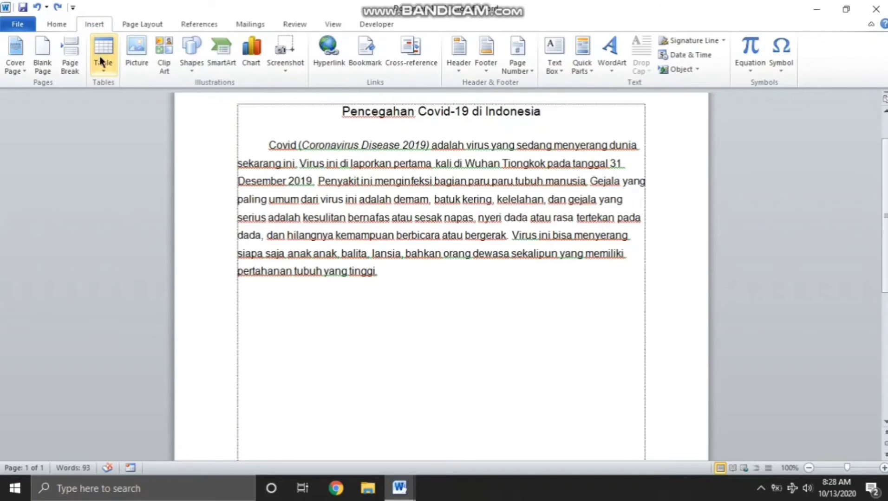
pyautogui.click(106, 69)
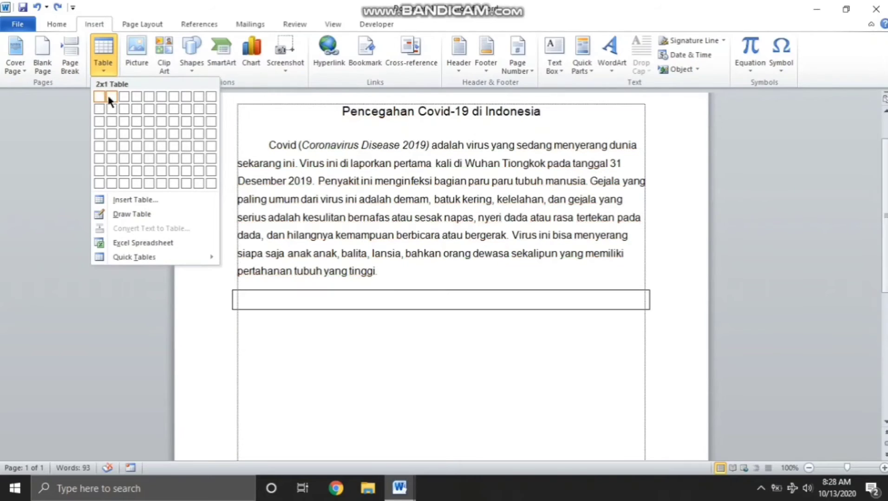
pyautogui.click(212, 131)
pyautogui.scroll(-3, 260, 271)
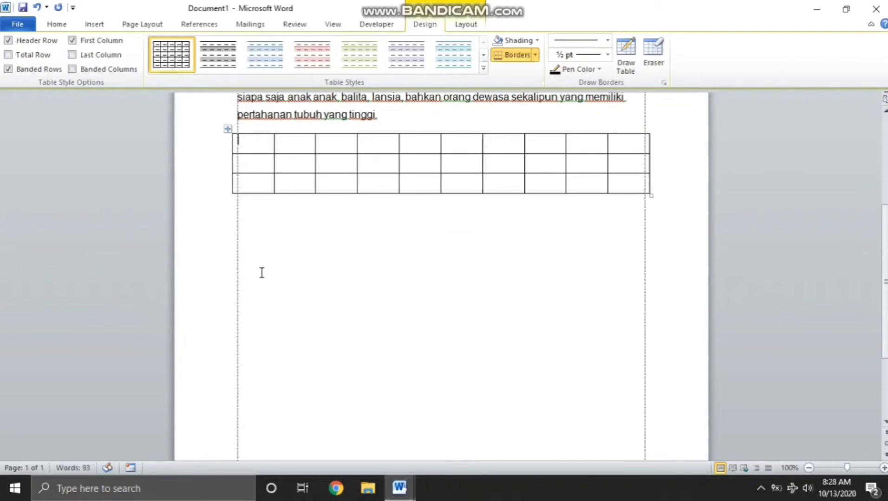
# Step: Insert a second table with 5 columns and 2 rows below the first one, keeping the automatic fixed column width
pyautogui.click(249, 224)
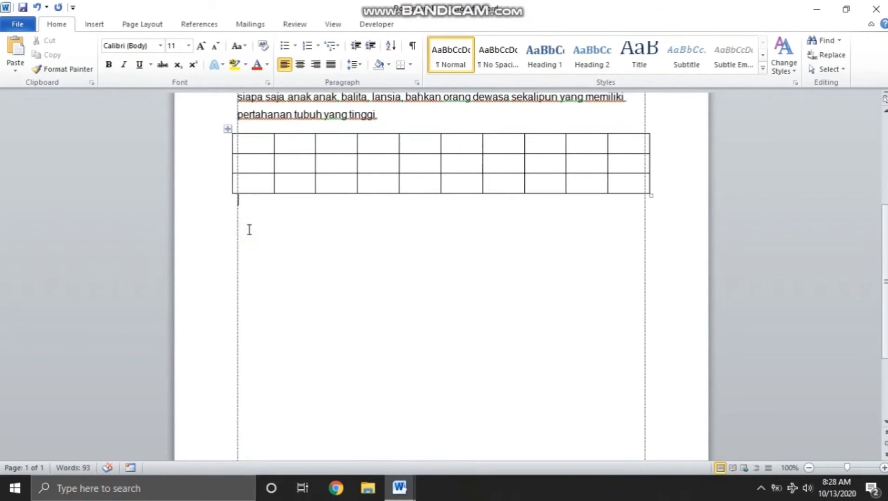
pyautogui.click(92, 24)
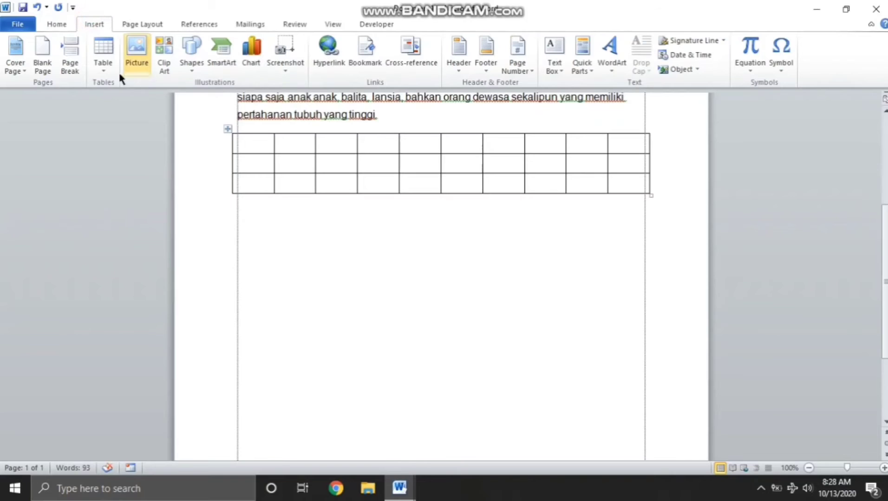
pyautogui.click(103, 61)
pyautogui.click(134, 200)
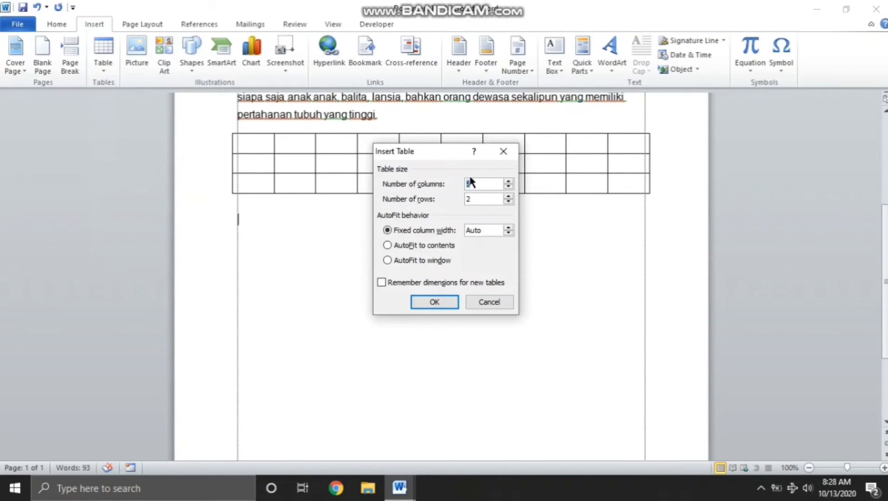
pyautogui.click(434, 302)
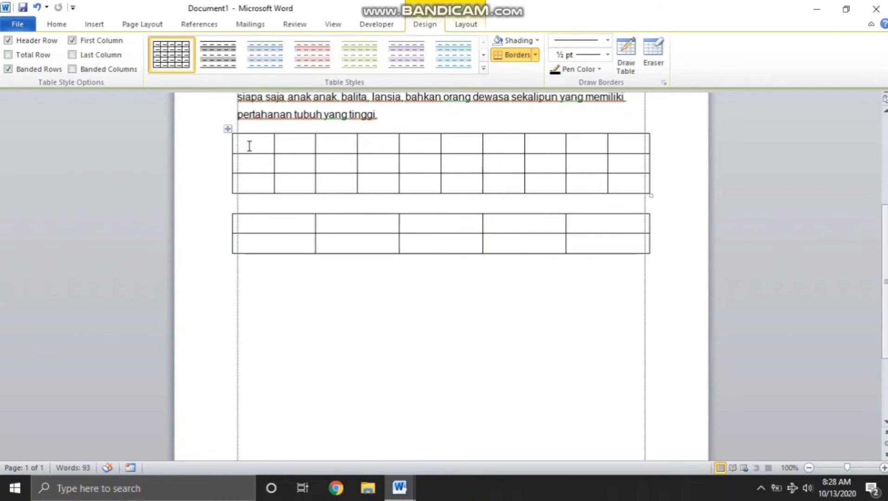
# Step: Draw a large single-cell table by hand below the second table, nearly as wide as the text area
pyautogui.click(88, 26)
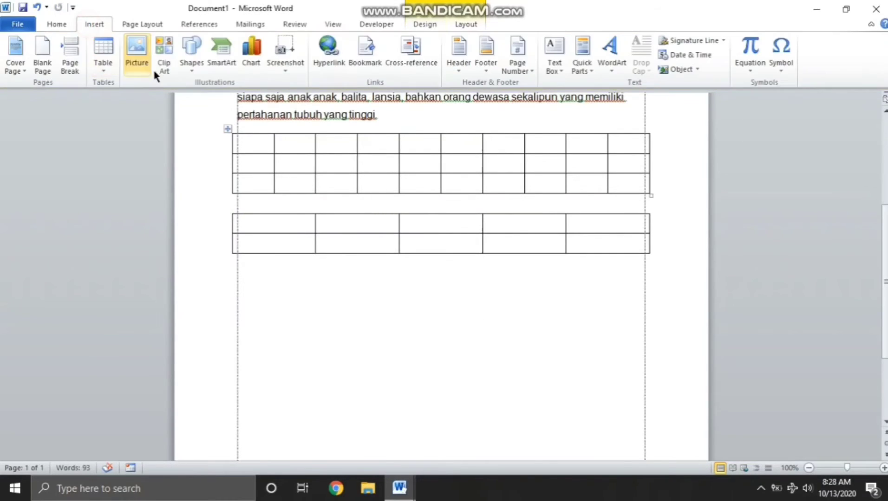
pyautogui.click(103, 65)
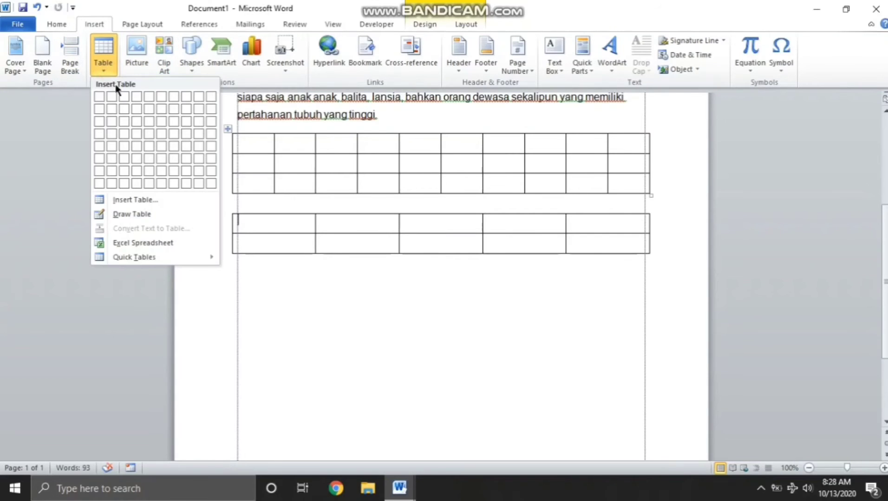
pyautogui.click(123, 215)
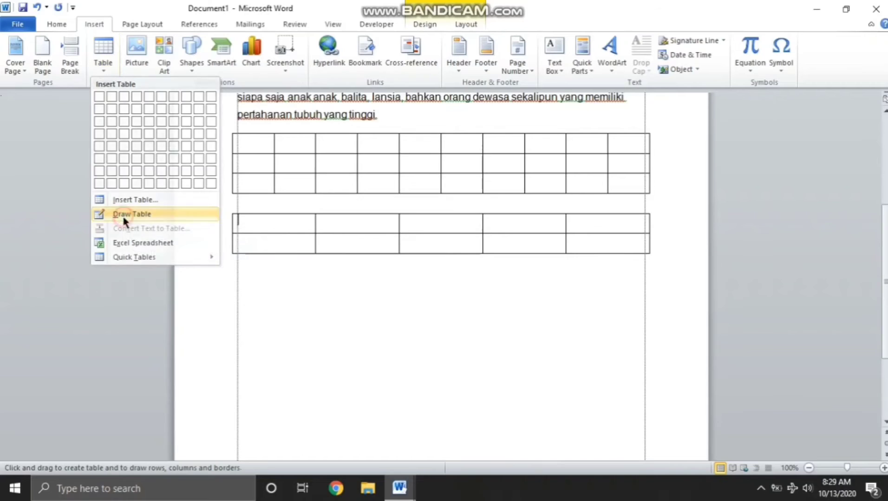
pyautogui.moveTo(242, 282)
pyautogui.mouseDown()
pyautogui.moveTo(469, 370)
pyautogui.moveTo(642, 409)
pyautogui.mouseUp()
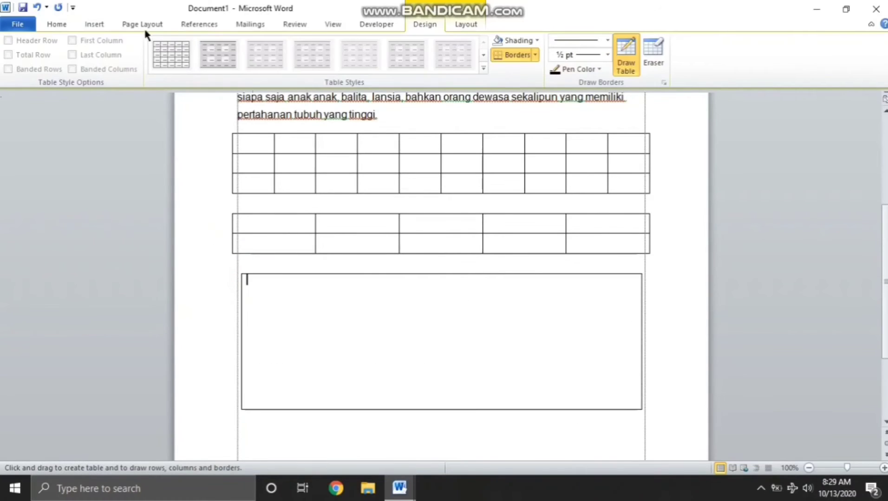
# Step: Convert the body paragraph under the title into a table, separating the text at commas
pyautogui.click(94, 24)
pyautogui.click(110, 65)
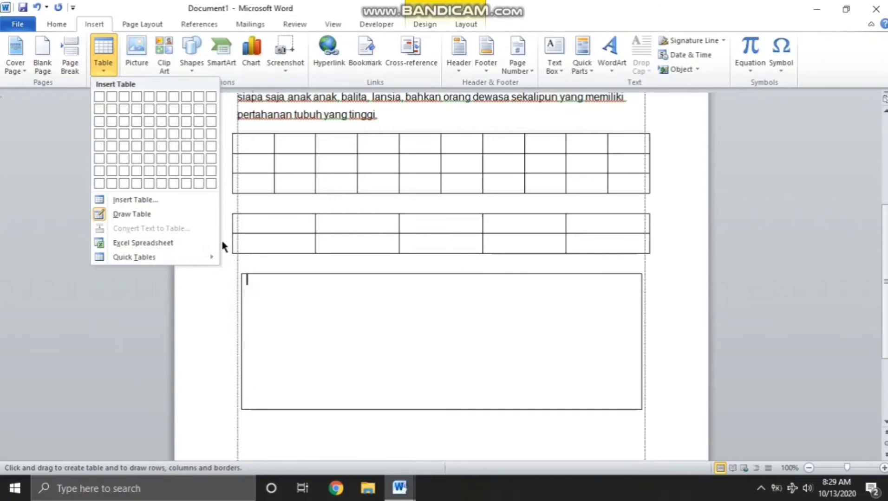
pyautogui.click(104, 48)
pyautogui.scroll(3, 429, 248)
pyautogui.click(397, 274)
pyautogui.moveTo(335, 252); pyautogui.dragTo(257, 139)
pyautogui.click(111, 70)
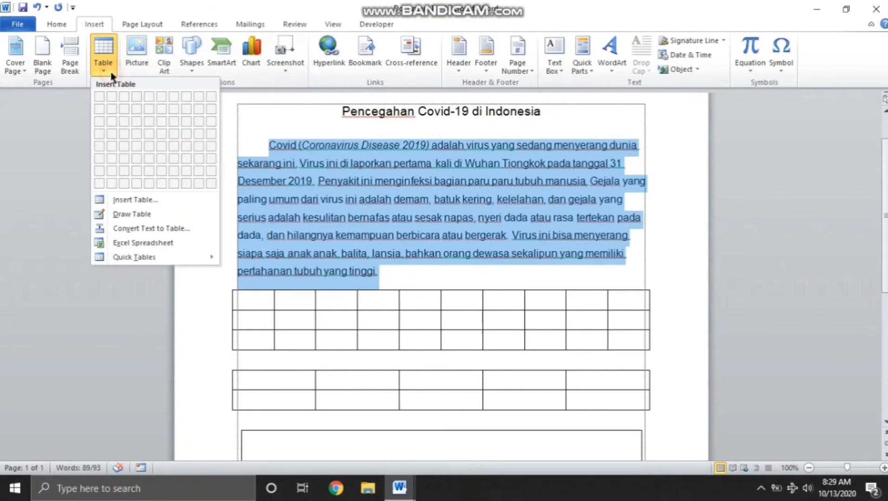
pyautogui.click(147, 229)
pyautogui.click(456, 312)
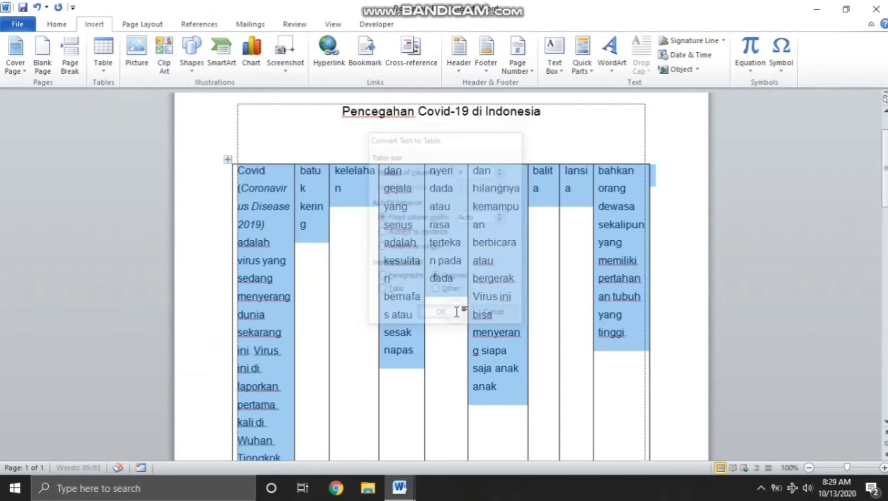
# Step: Apply a purple banded table style to the 10-column table, and replace it with the black variant of that style
pyautogui.scroll(-20, 446, 300)
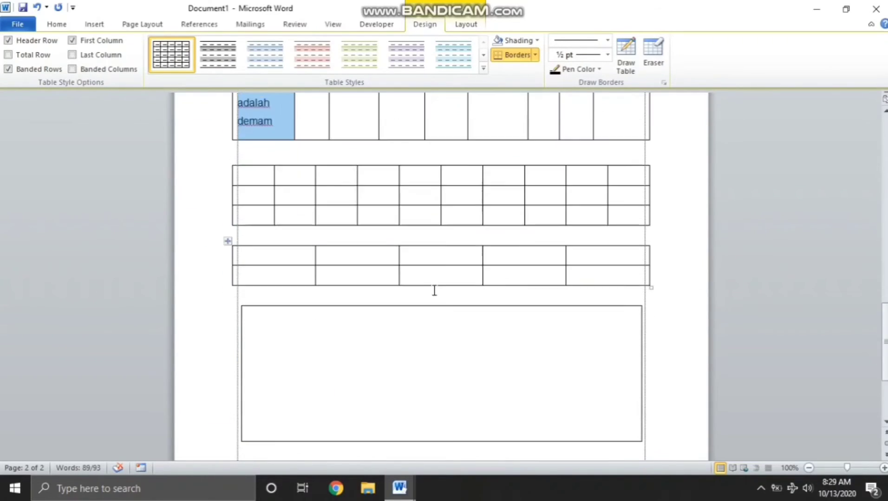
pyautogui.scroll(-3, 434, 290)
pyautogui.click(358, 155)
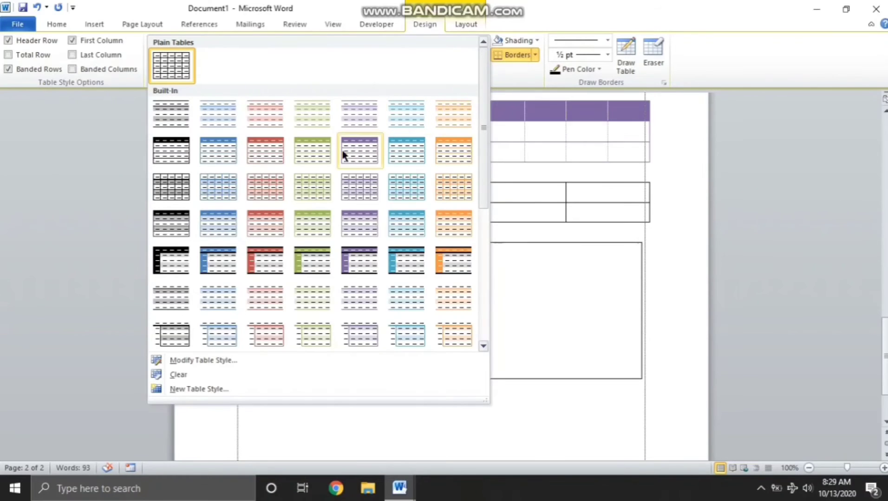
pyautogui.click(354, 225)
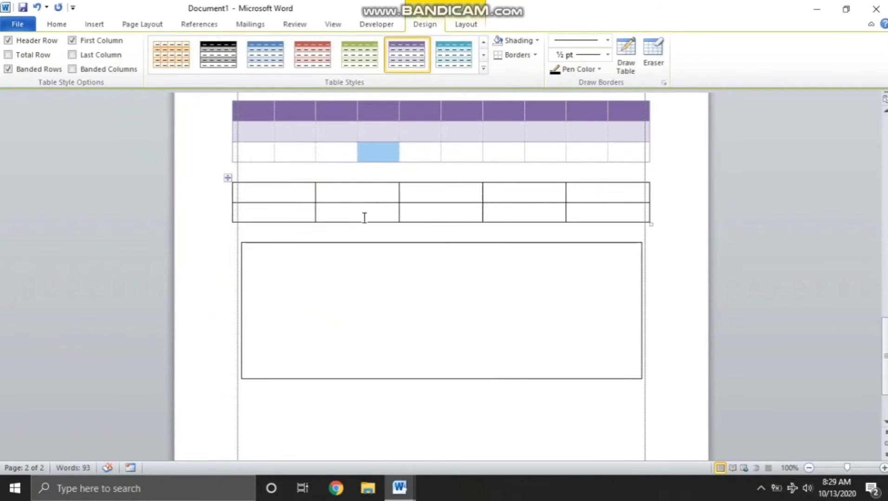
pyautogui.click(226, 65)
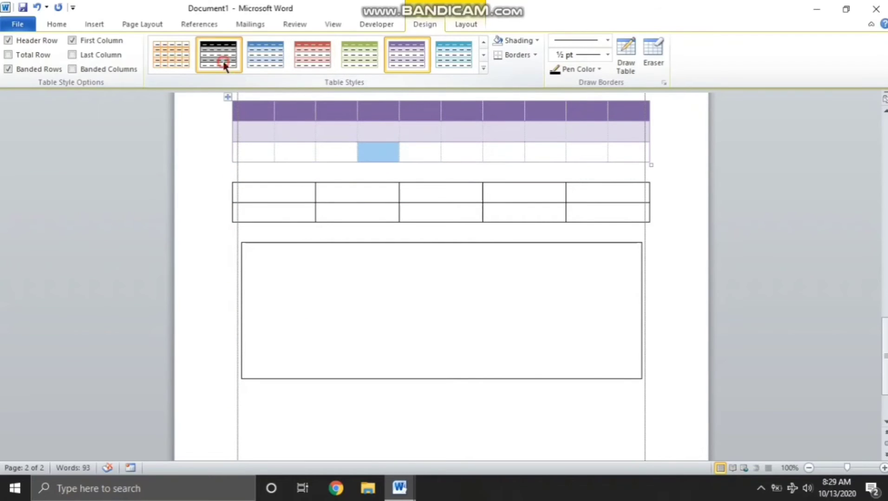
# Step: Insert the built-in Calendar 1 quick table directly below the hand-drawn table
pyautogui.scroll(-4, 314, 168)
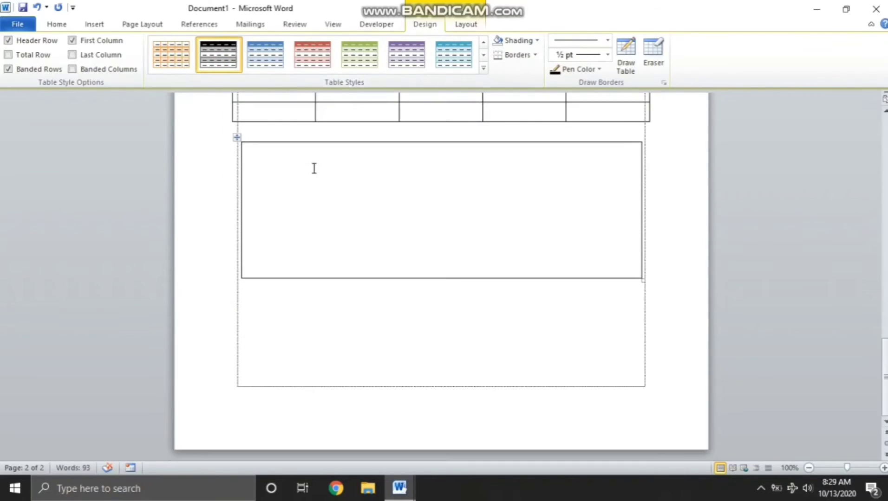
pyautogui.click(254, 316)
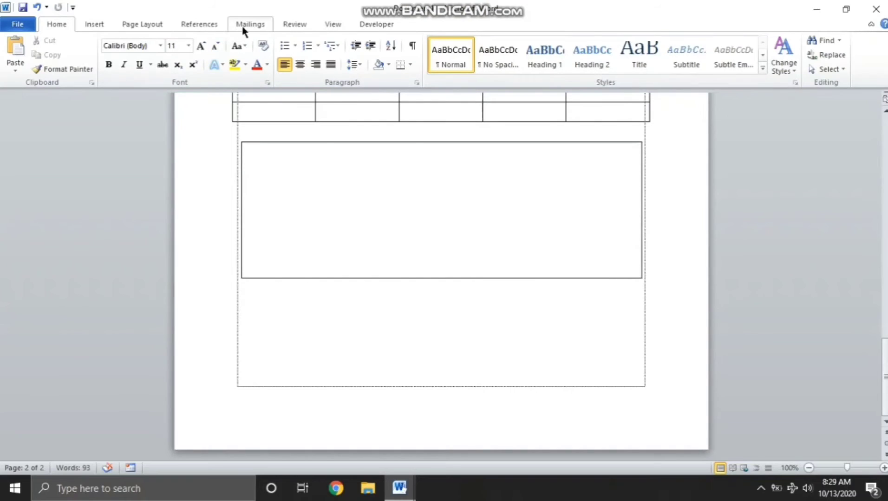
pyautogui.click(95, 24)
pyautogui.click(103, 58)
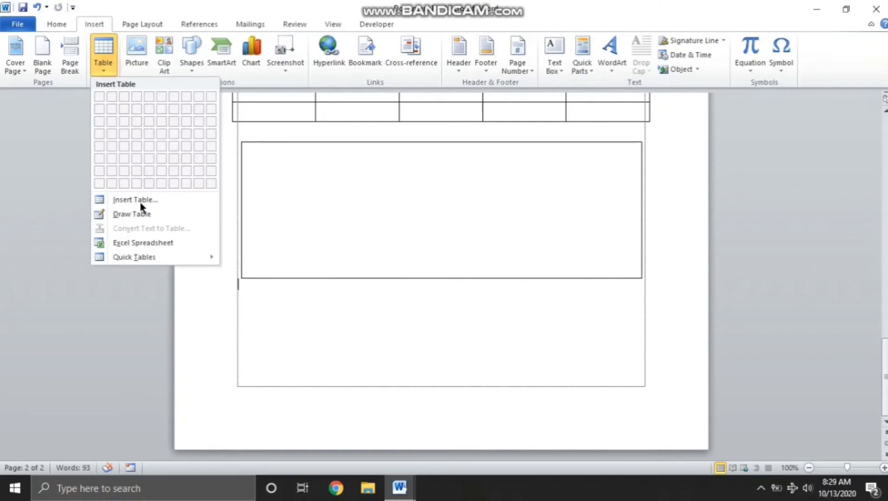
pyautogui.moveTo(154, 259)
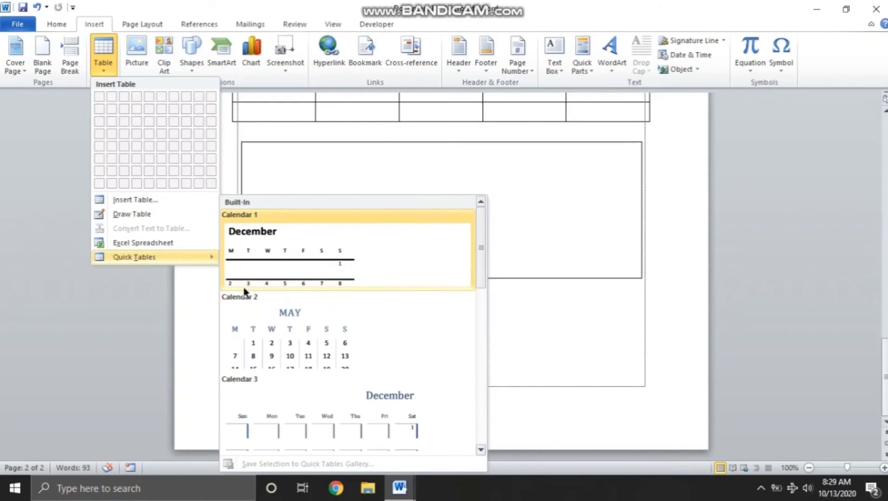
pyautogui.click(268, 251)
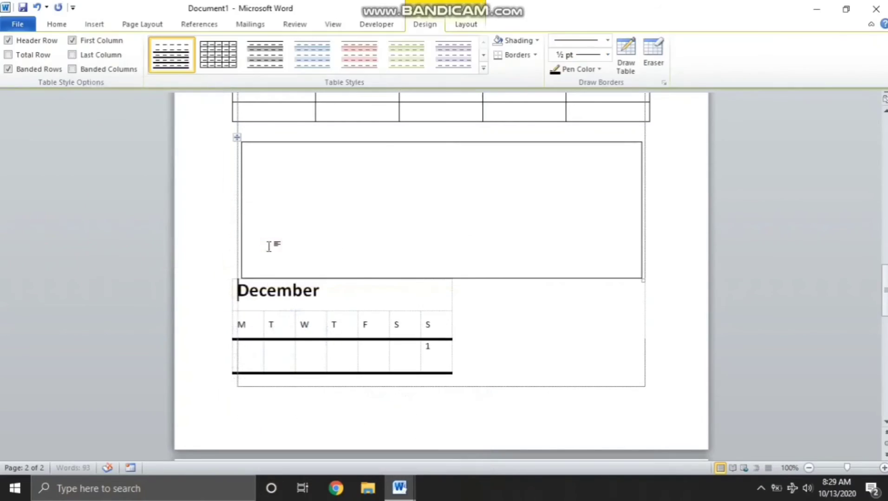
pyautogui.scroll(-2, 268, 246)
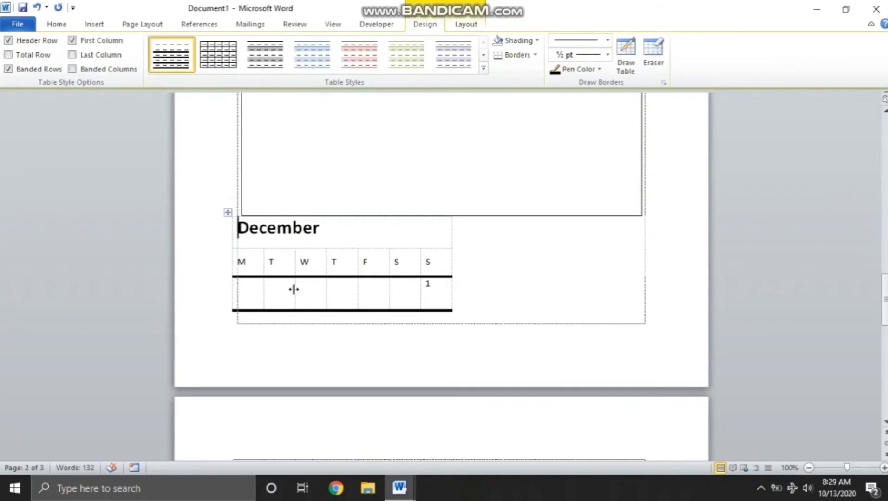
pyautogui.click(760, 488)
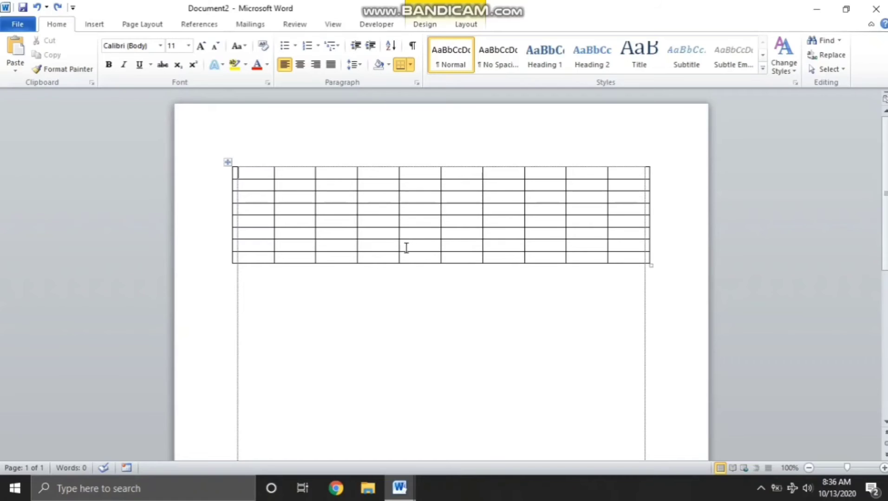
# Step: Select all eight cells of the table's fourth column and insert eight rows above and eight more below the new ones
pyautogui.click(399, 353)
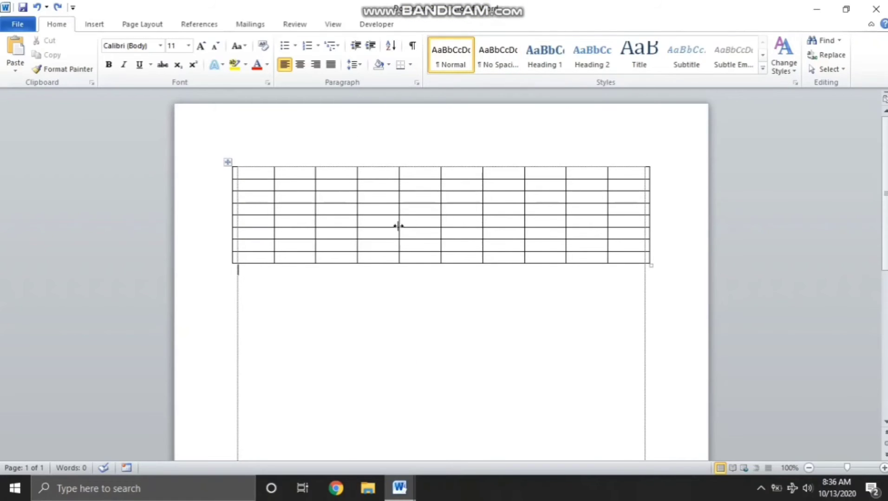
pyautogui.click(385, 198)
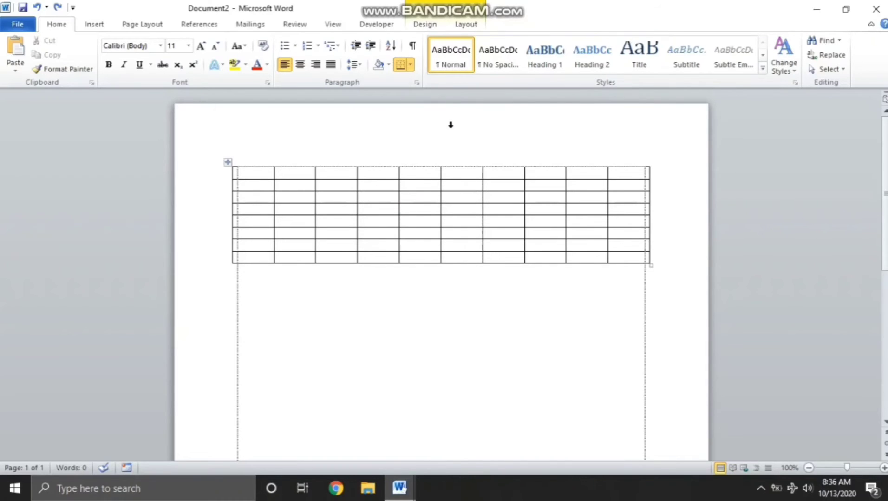
pyautogui.click(464, 27)
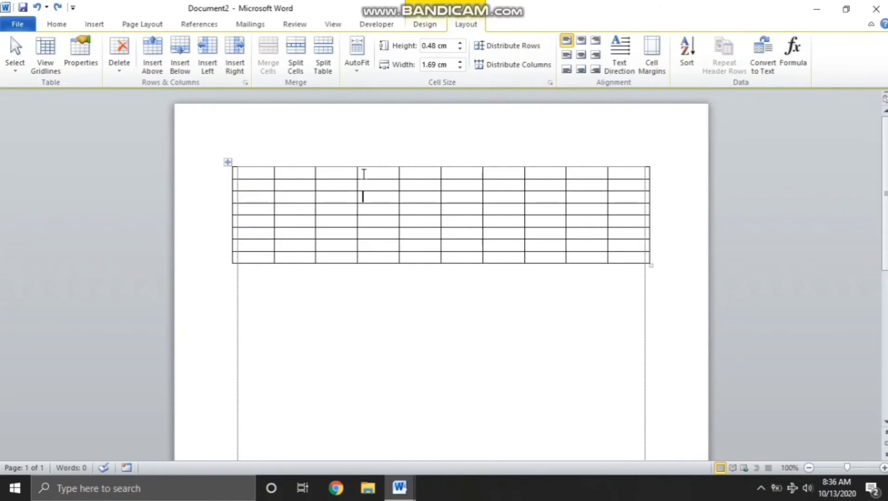
pyautogui.moveTo(364, 174); pyautogui.dragTo(389, 257)
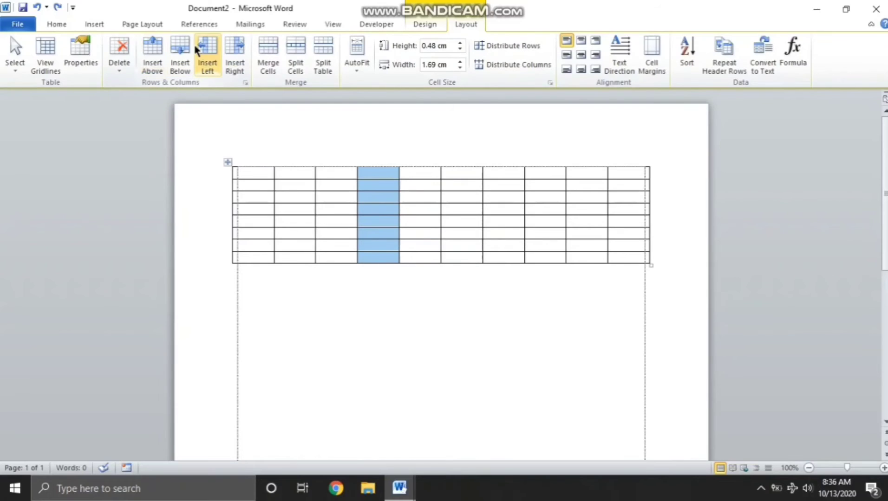
pyautogui.click(160, 67)
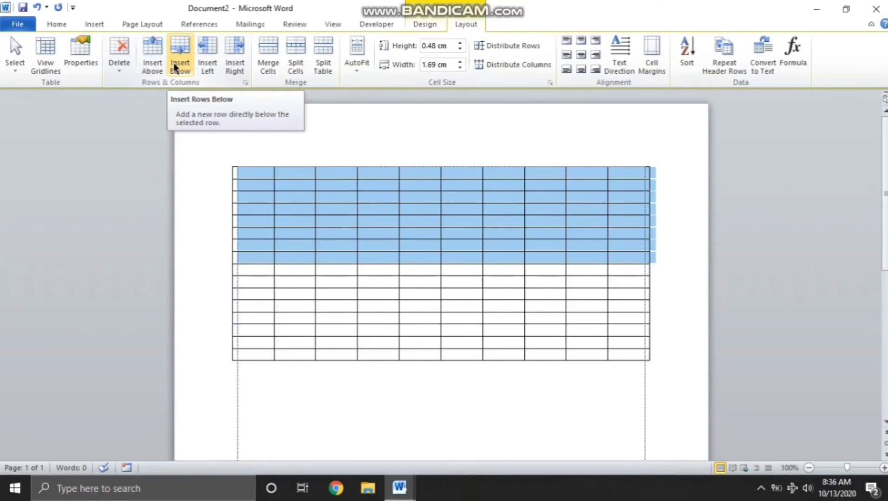
pyautogui.click(176, 68)
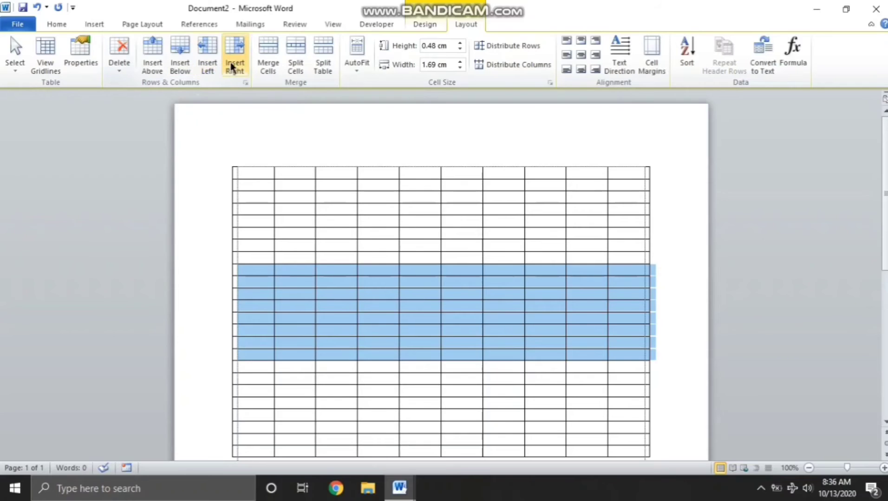
# Step: Insert ten columns at the left of the table and ten more to the right of those new columns
pyautogui.click(214, 64)
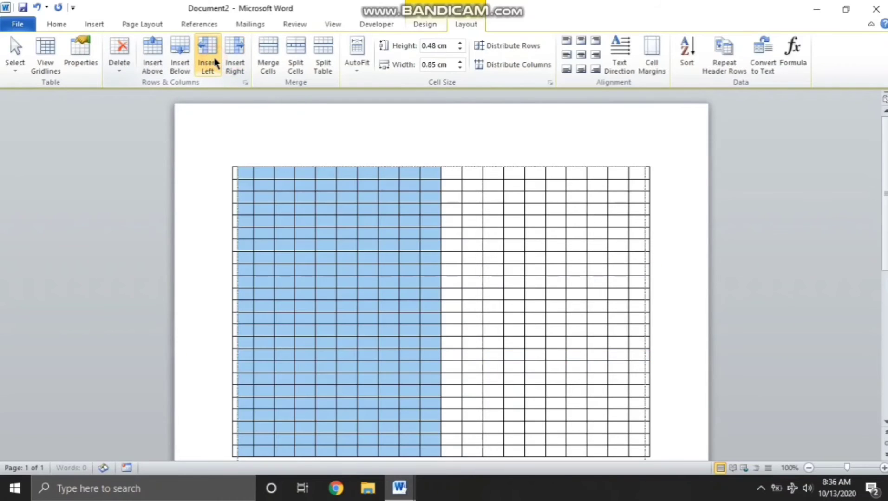
pyautogui.click(240, 59)
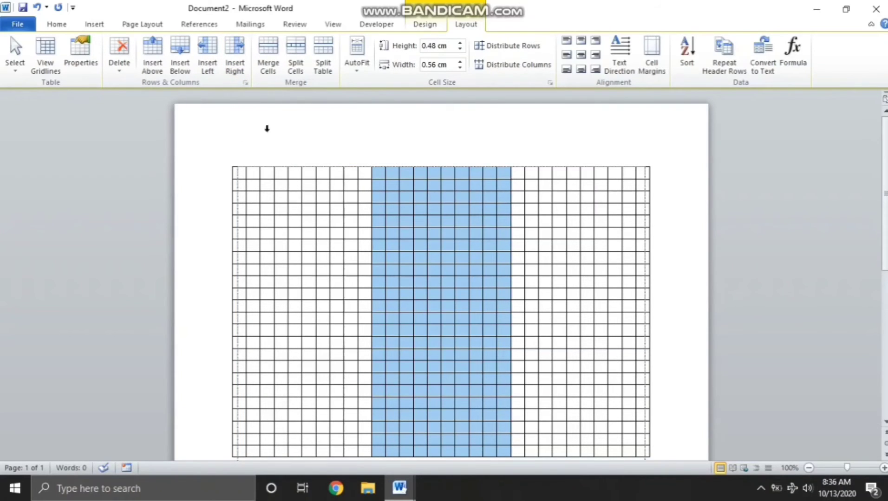
# Step: Delete the selected block of ten columns' cells, shifting the remaining cells left
pyautogui.click(125, 70)
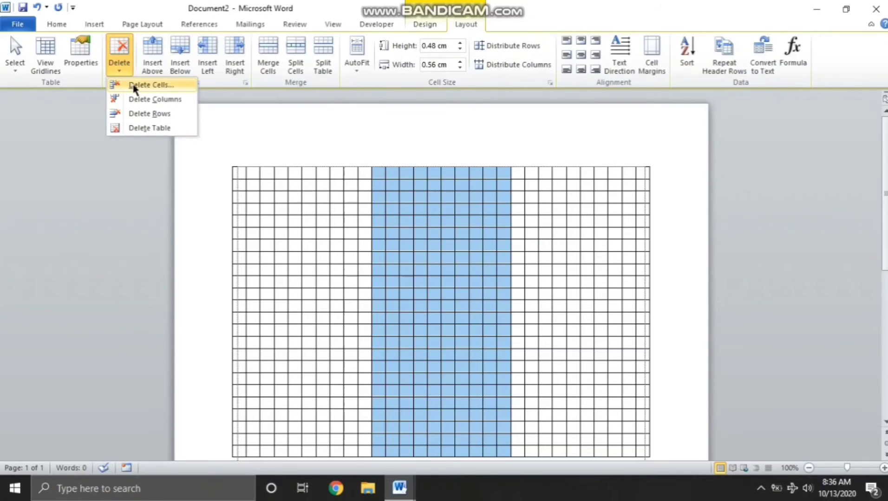
pyautogui.click(131, 86)
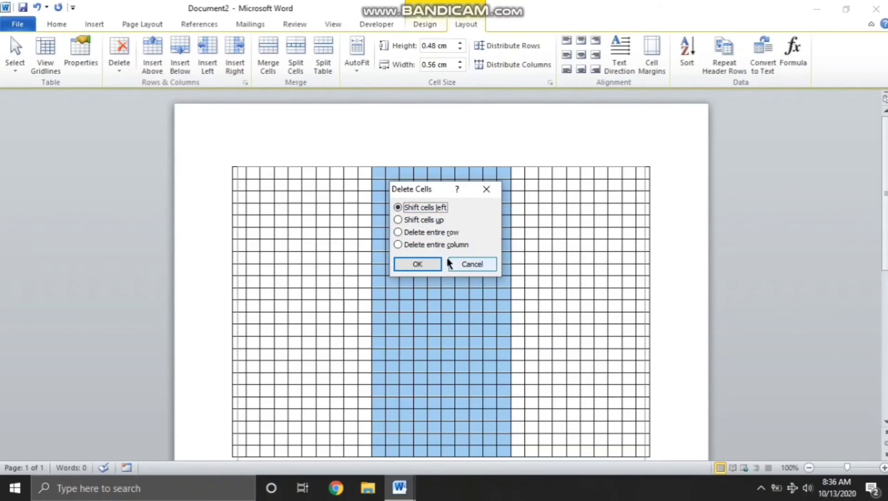
pyautogui.click(422, 263)
# Step: Delete the column at the text cursor and the table's top row
pyautogui.click(122, 72)
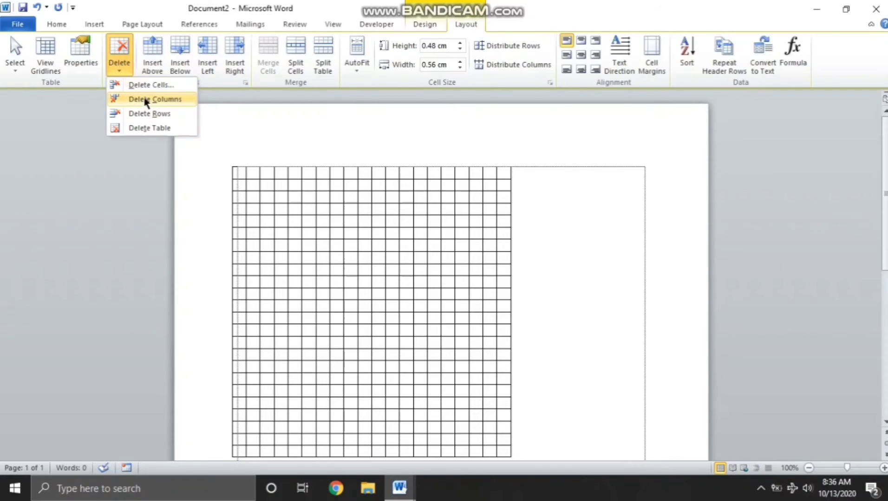
pyautogui.click(144, 98)
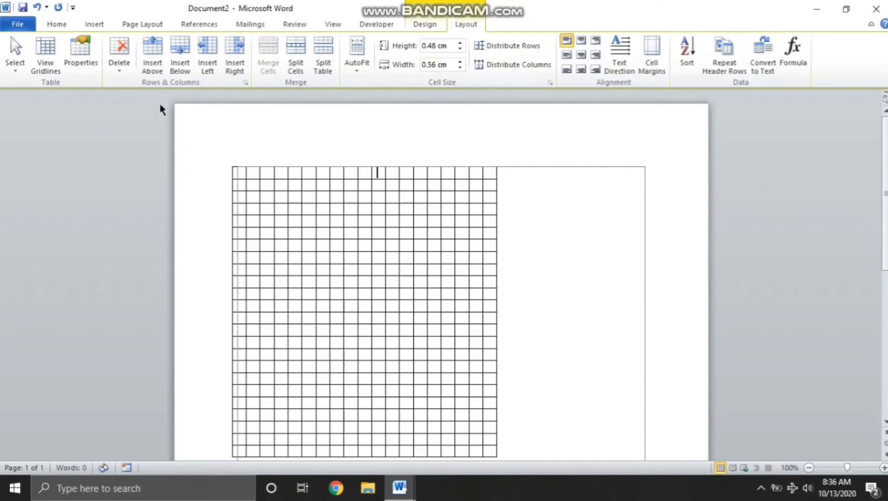
pyautogui.click(119, 73)
pyautogui.click(154, 116)
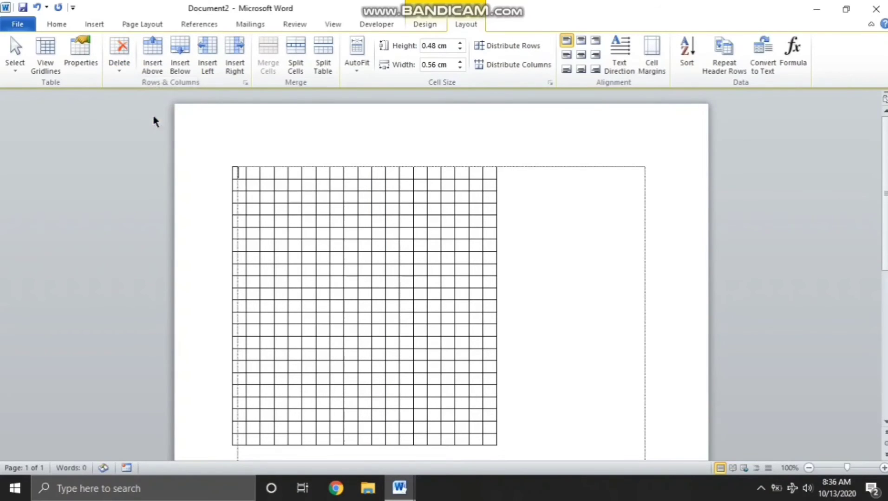
pyautogui.click(127, 75)
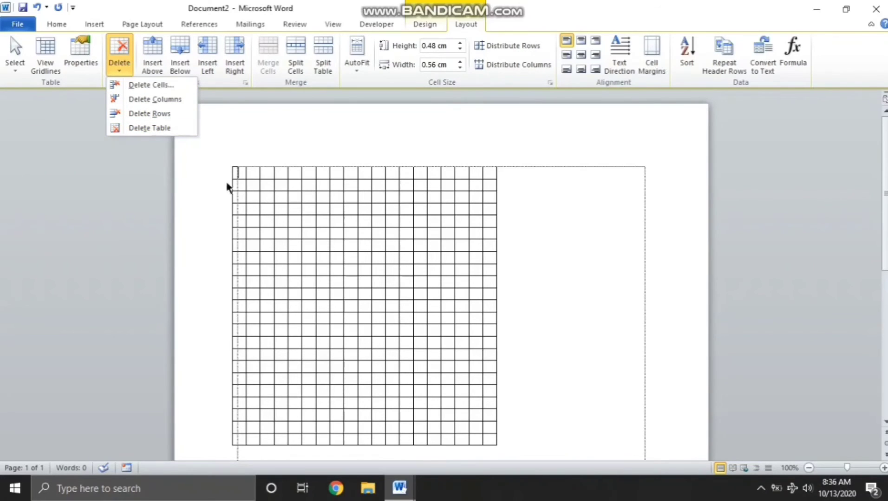
pyautogui.click(245, 166)
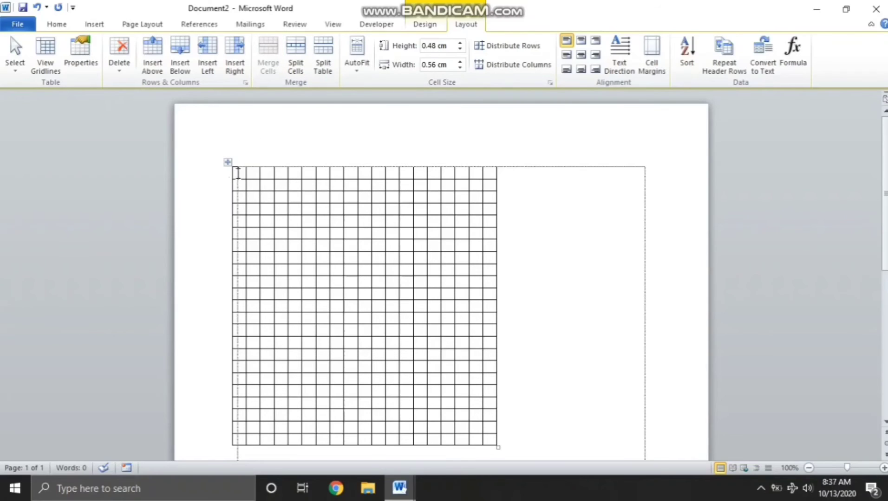
# Step: Merge all cells of the table's top two rows and split the merged cell into 2 columns and 1 row
pyautogui.moveTo(239, 173); pyautogui.dragTo(489, 186)
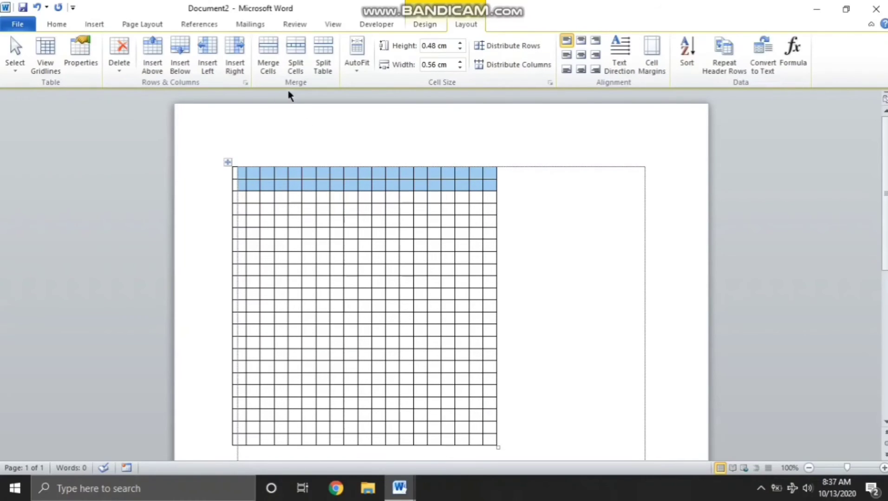
pyautogui.click(267, 68)
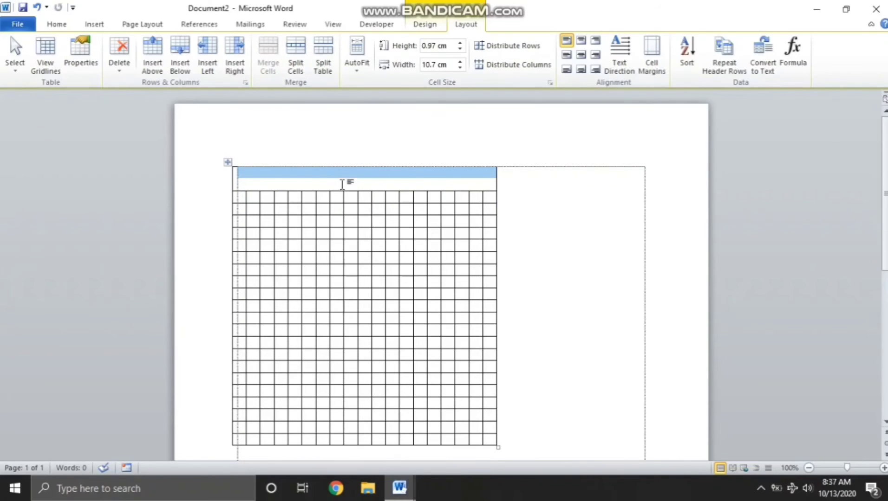
pyautogui.click(302, 72)
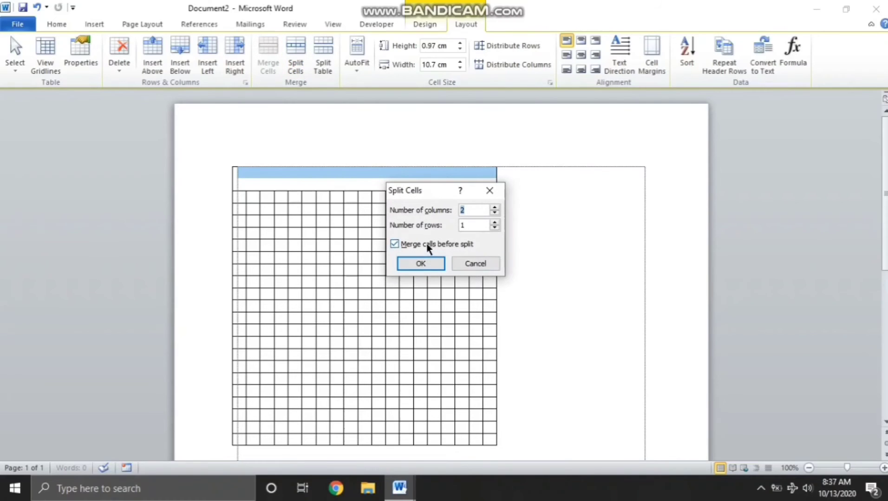
pyautogui.click(429, 262)
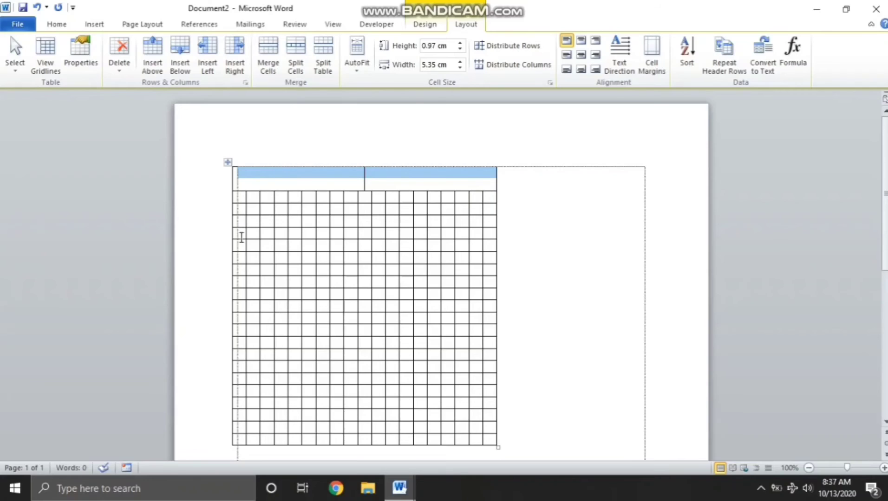
# Step: Split the table in two at the fifth row below the merged header row
pyautogui.moveTo(239, 245); pyautogui.dragTo(484, 249)
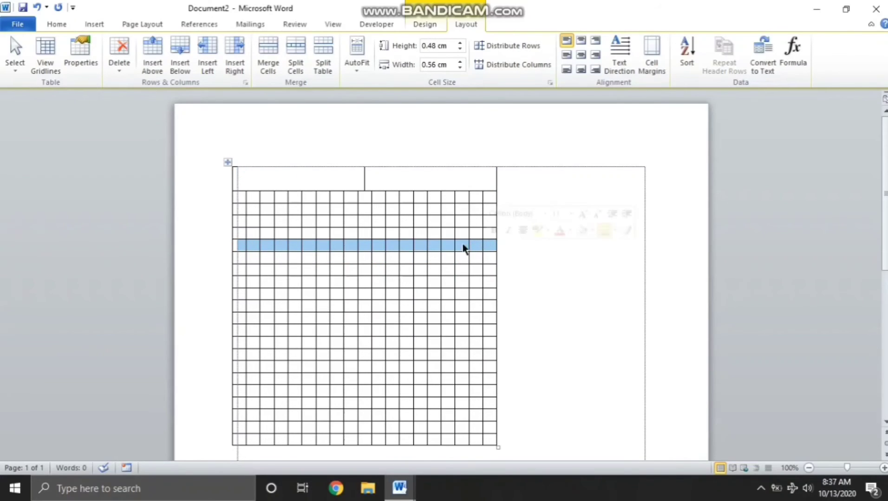
pyautogui.click(331, 74)
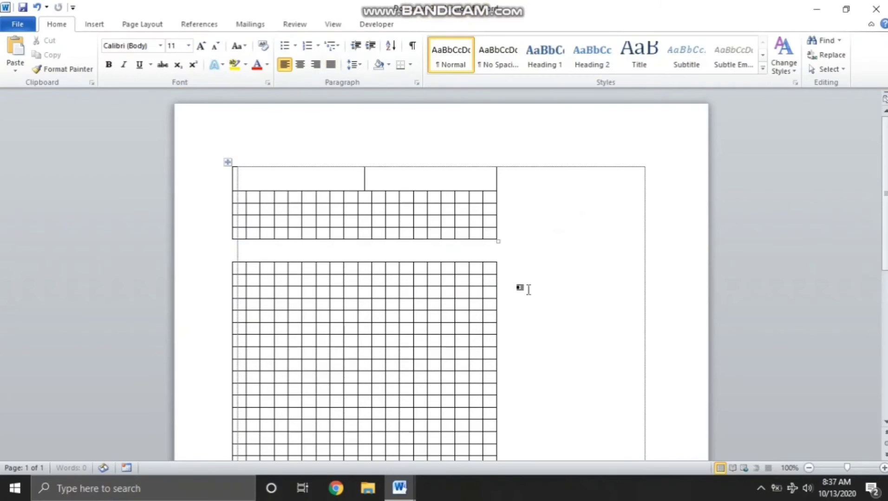
# Step: Set the row height to 3 cm and column width to 5 cm for the lower table's third-row, ninth-column cell
pyautogui.click(325, 220)
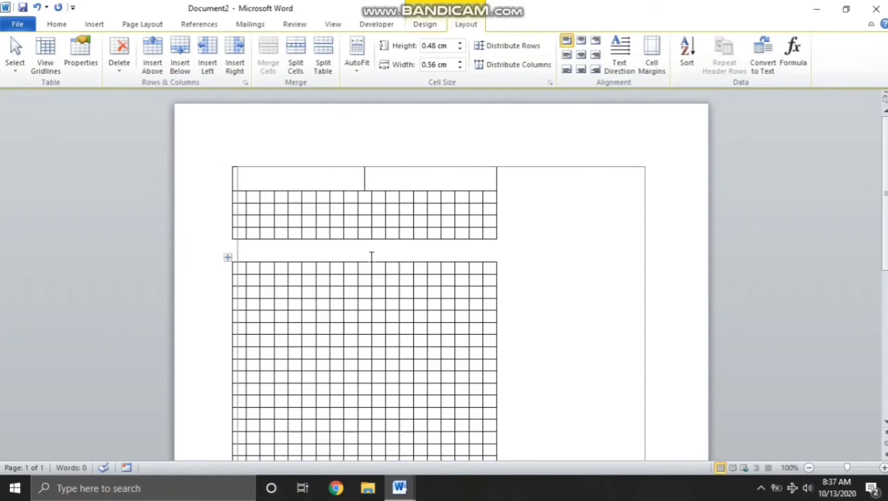
pyautogui.click(352, 293)
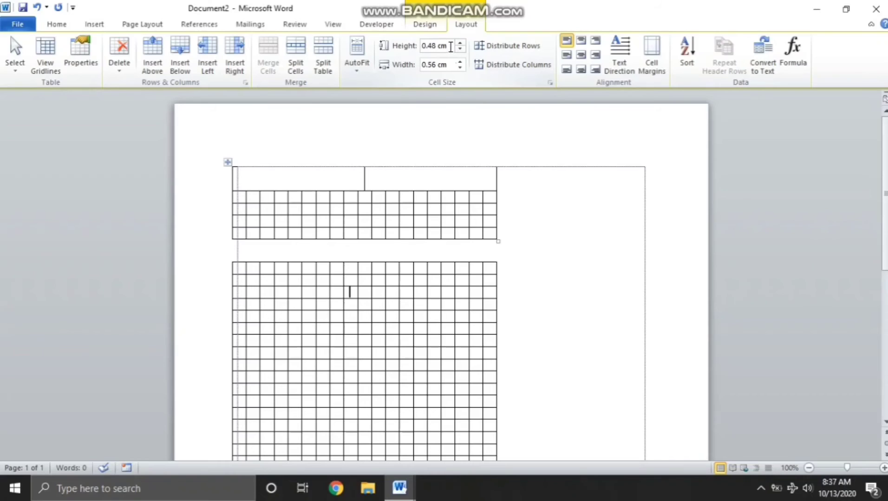
pyautogui.click(451, 48)
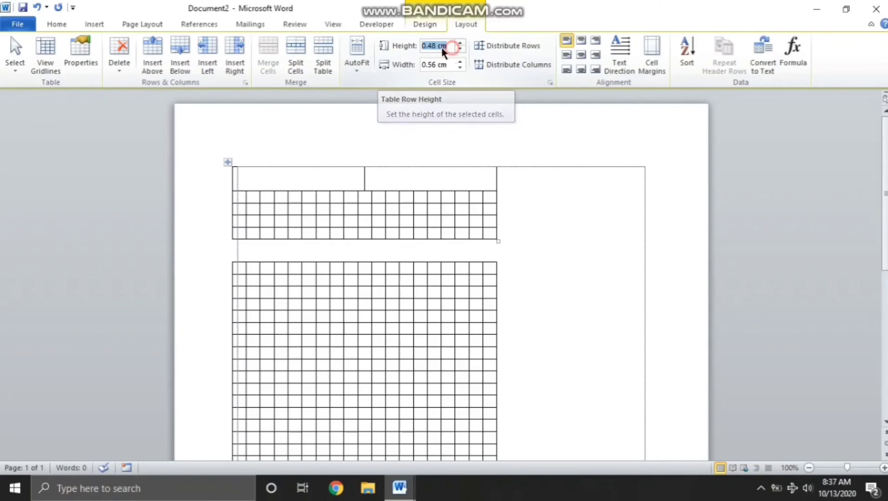
pyautogui.write('3')
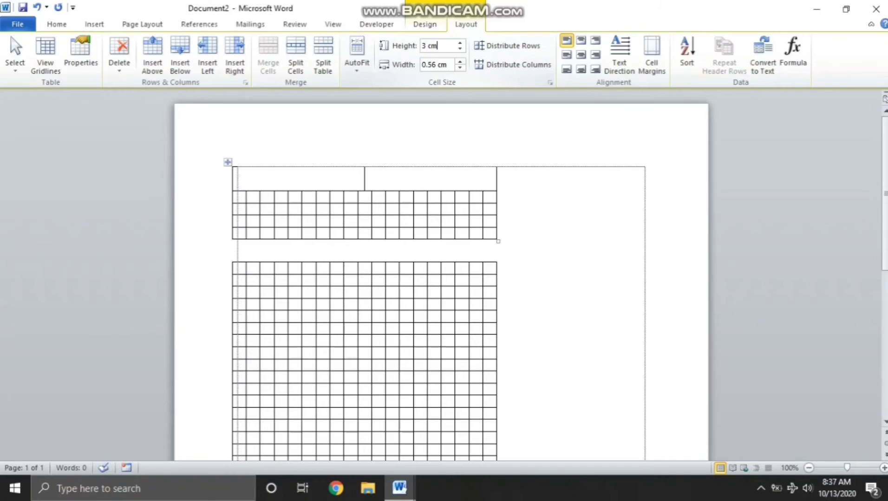
pyautogui.click(449, 66)
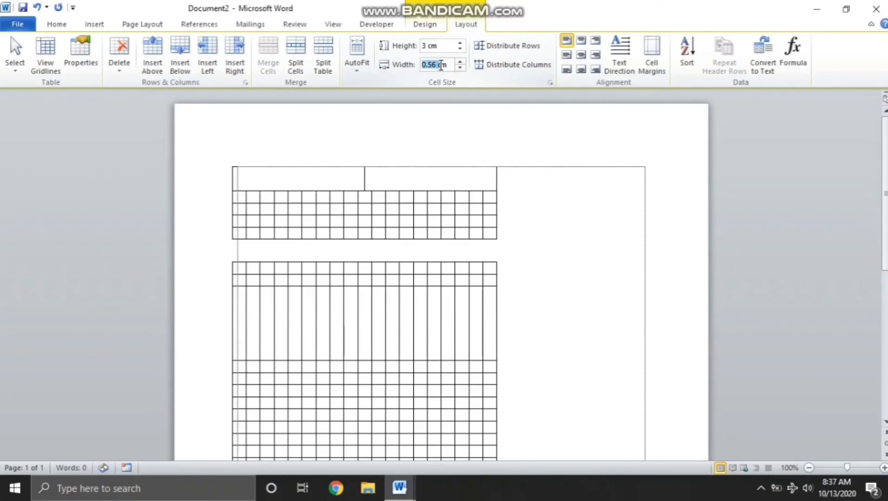
pyautogui.click(448, 65)
pyautogui.moveTo(447, 65); pyautogui.dragTo(425, 67)
pyautogui.write('5 ')
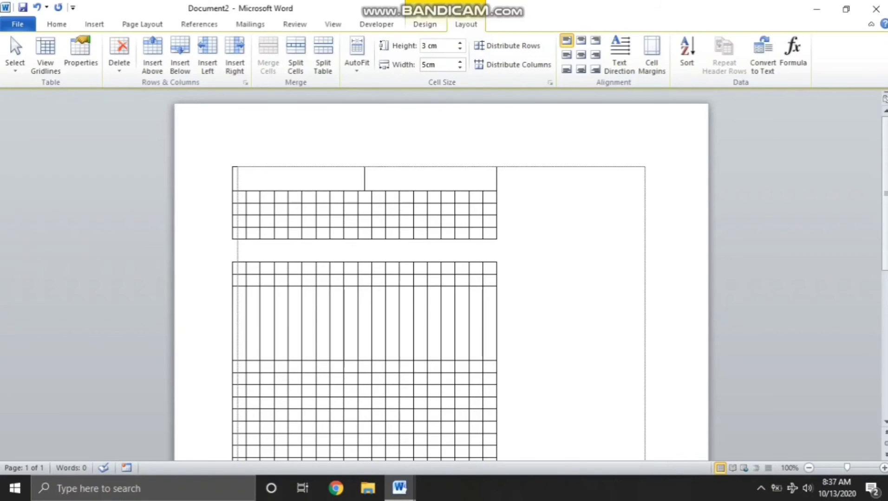
pyautogui.write('cm')
pyautogui.press('Return')
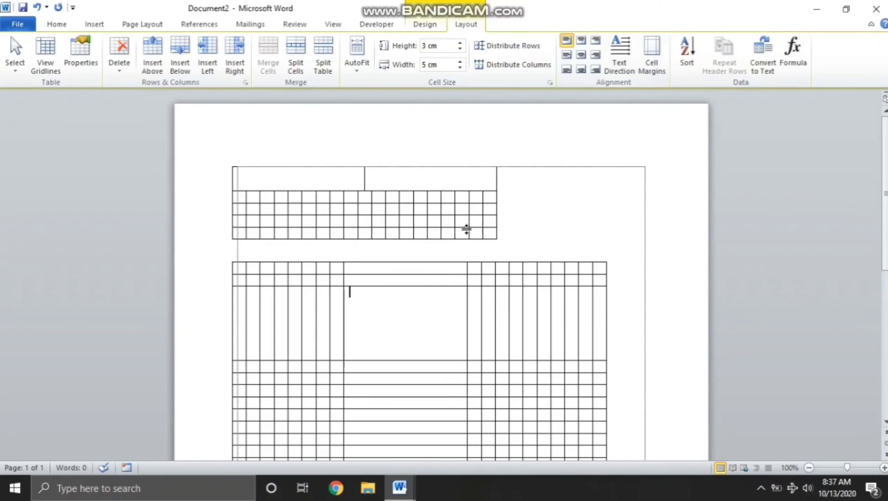
# Step: Enter "Perlindungan" in the enlarged cell of the lower table and select that text
pyautogui.write('Perlindu')
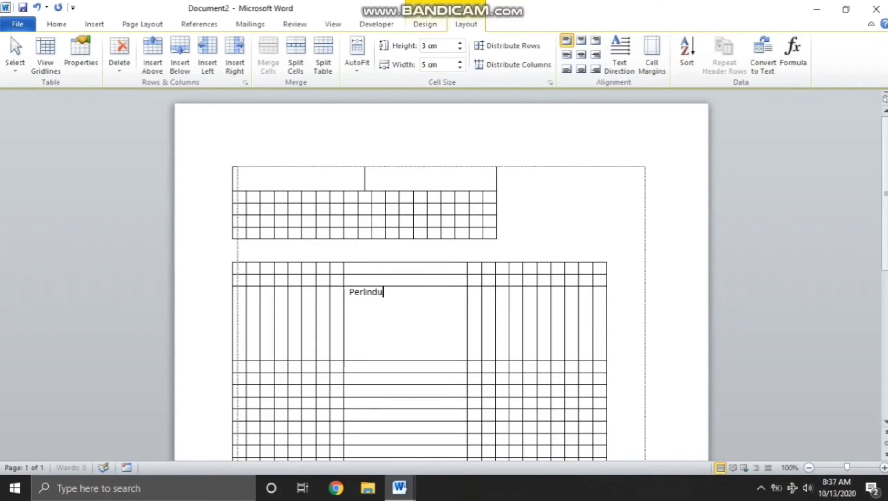
pyautogui.write('ngan')
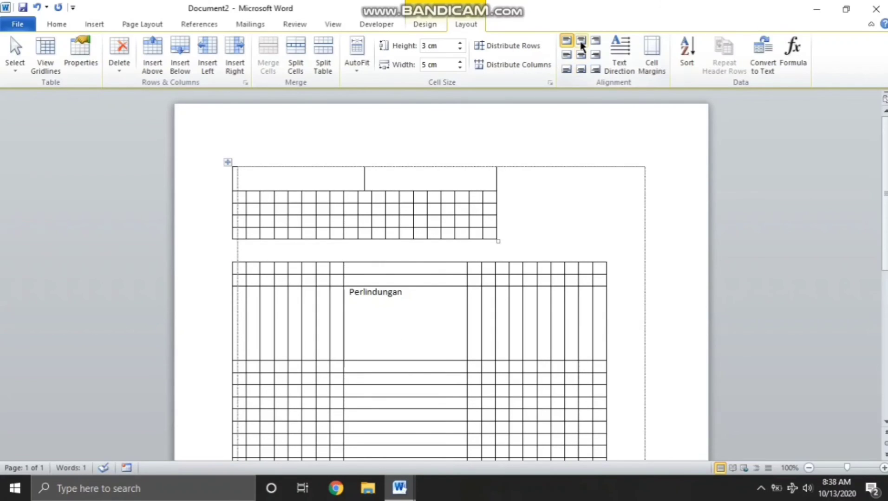
pyautogui.click(576, 41)
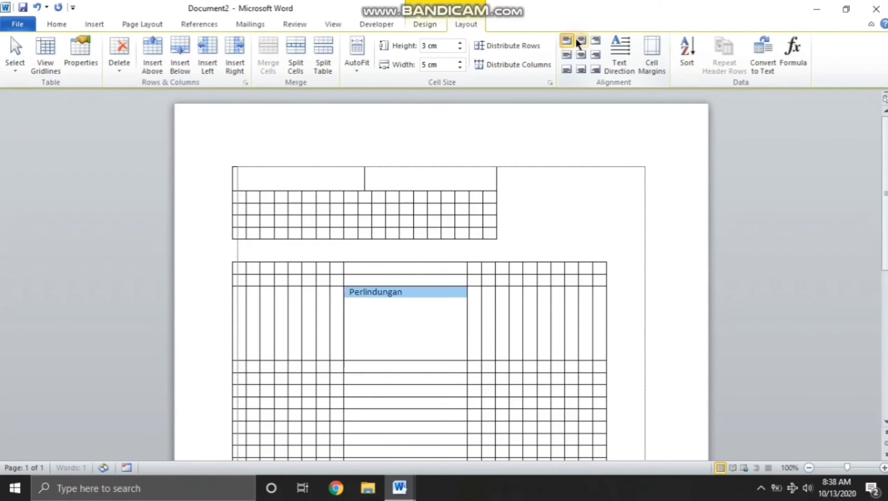
# Step: Cycle the "Perlindungan" cell through top centre and right, the middle positions, and bottom centre and left alignments, ending with bottom right
pyautogui.click(580, 41)
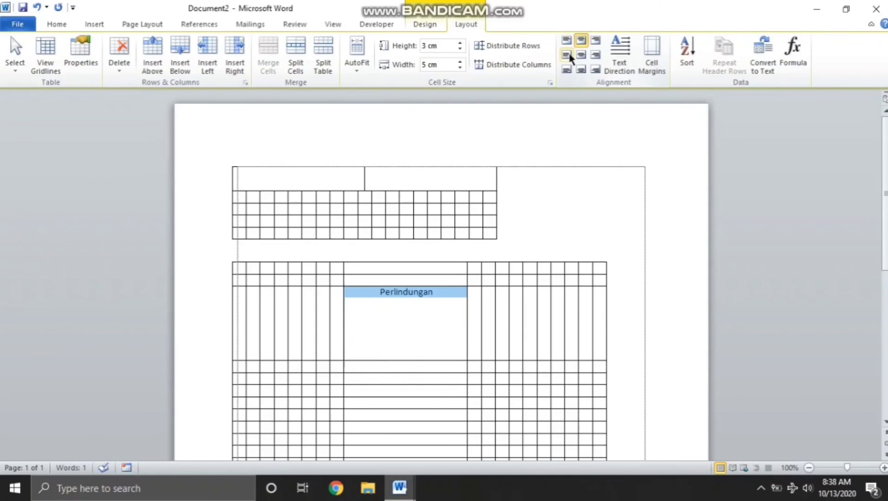
pyautogui.click(591, 44)
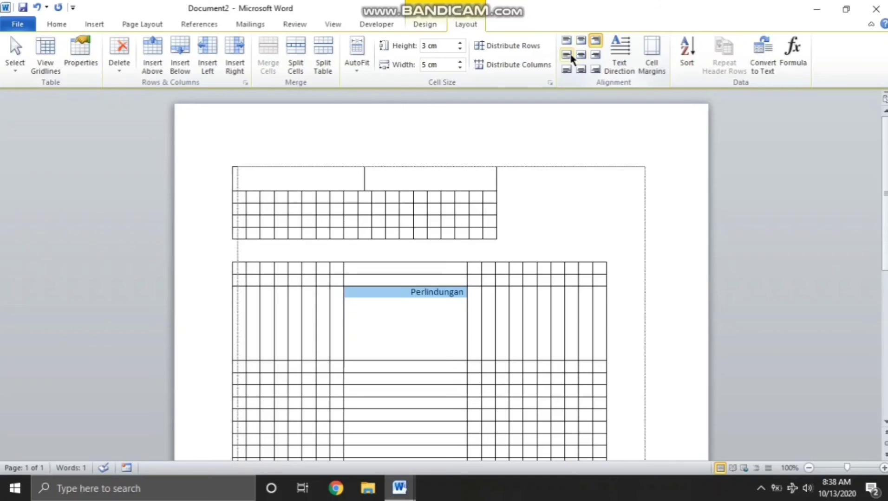
pyautogui.click(580, 55)
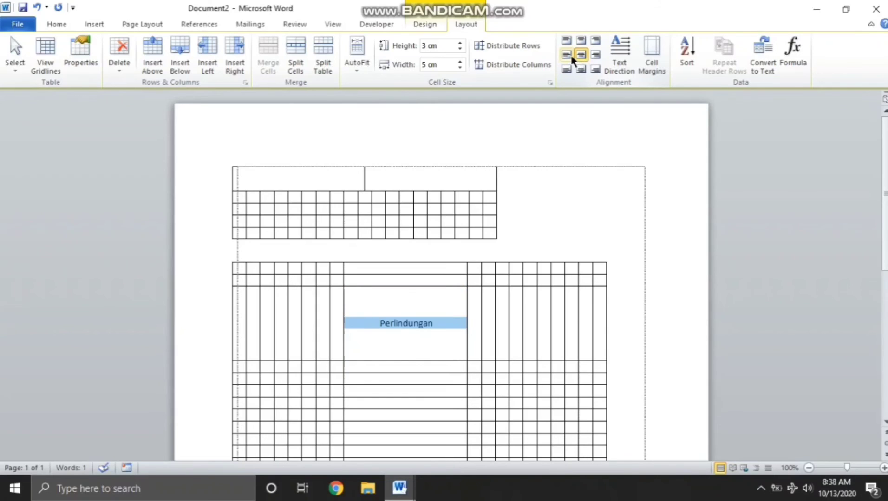
pyautogui.click(566, 55)
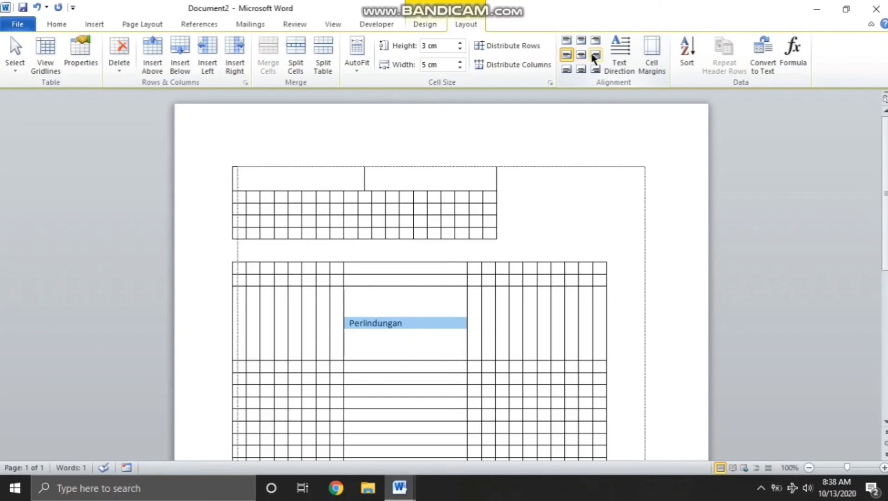
pyautogui.click(592, 56)
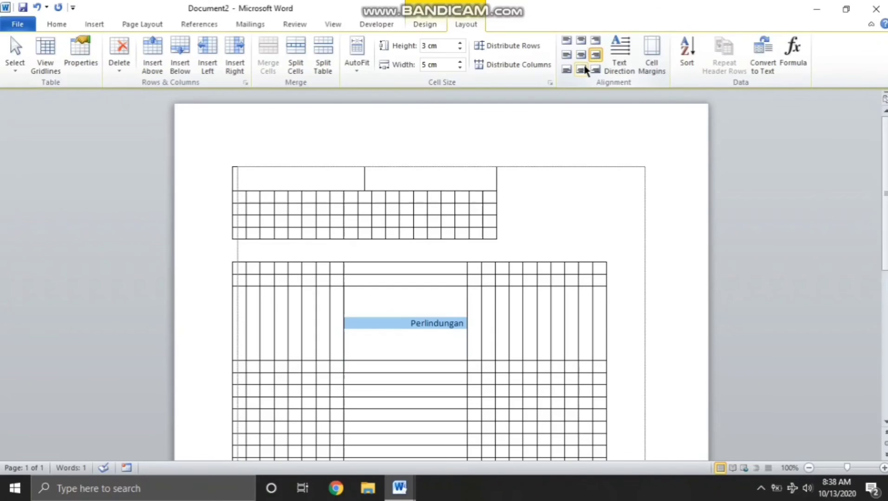
pyautogui.click(582, 69)
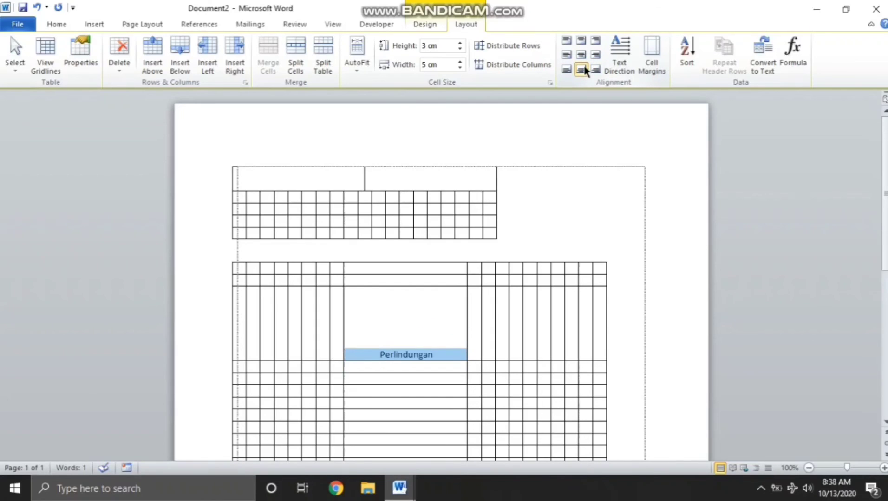
pyautogui.click(566, 70)
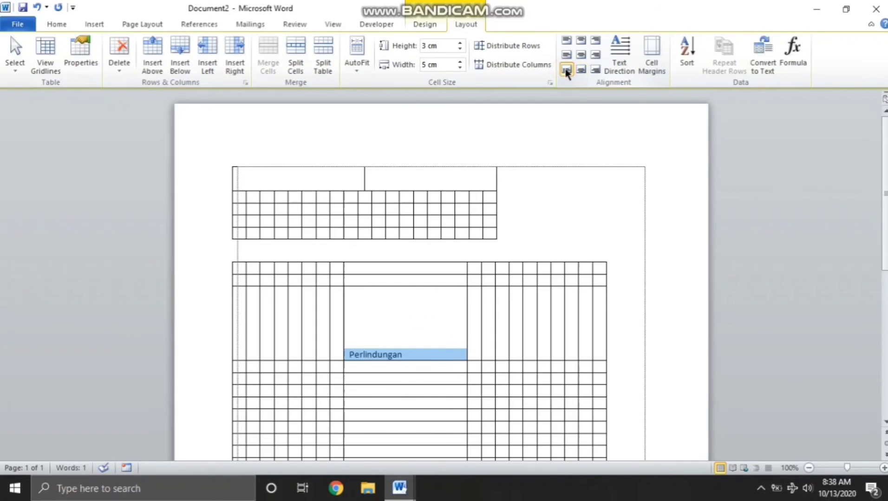
pyautogui.click(596, 70)
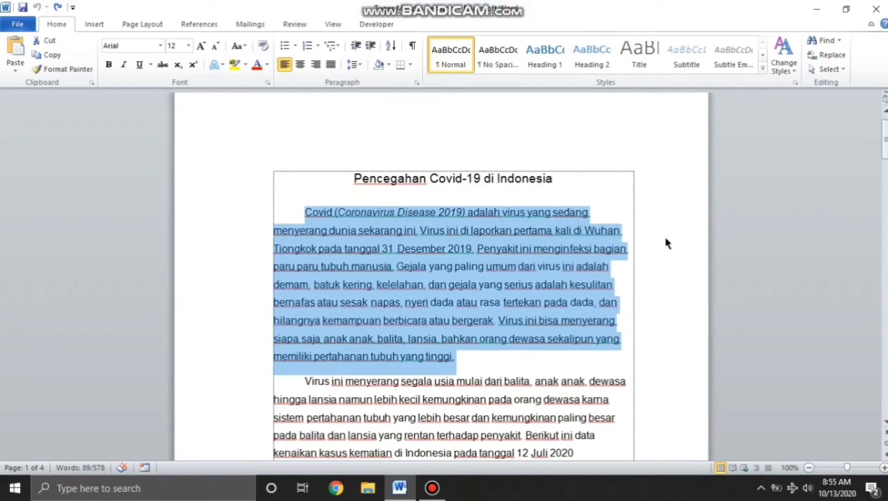
# Step: Apply a round bullet to the first body paragraph of the Covid-19 document and change it to a square bullet
pyautogui.click(608, 197)
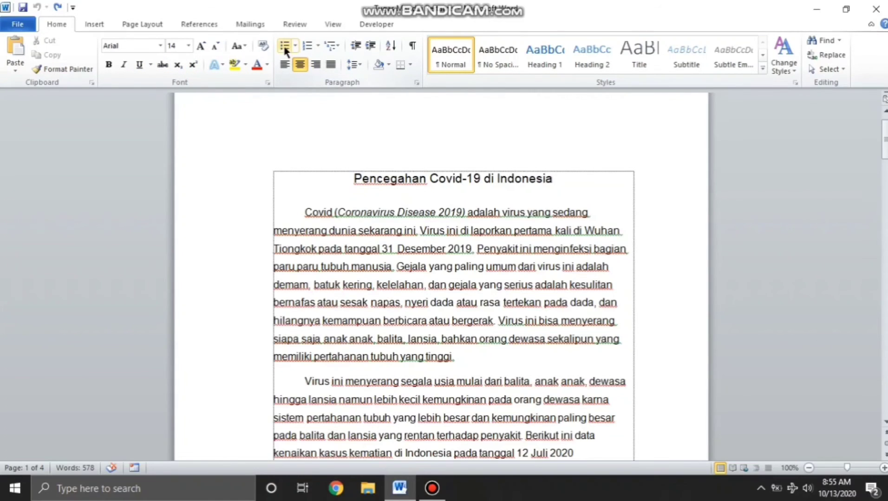
pyautogui.moveTo(303, 213); pyautogui.dragTo(449, 357)
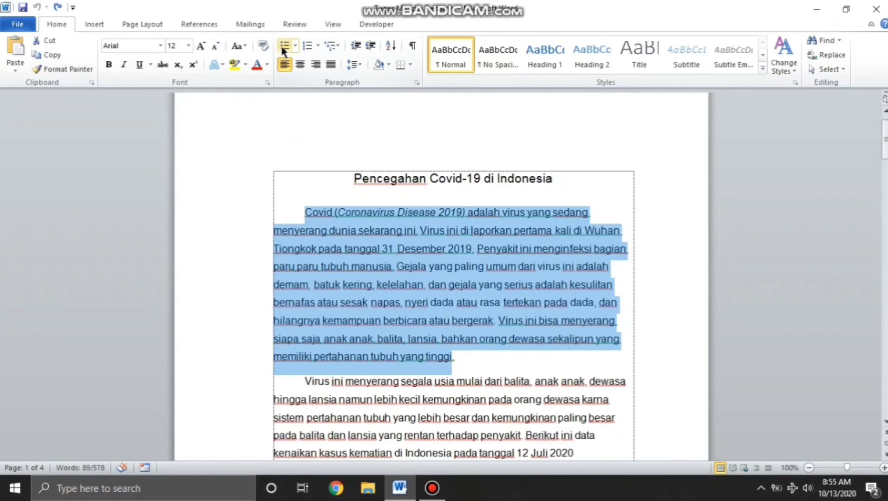
pyautogui.click(284, 46)
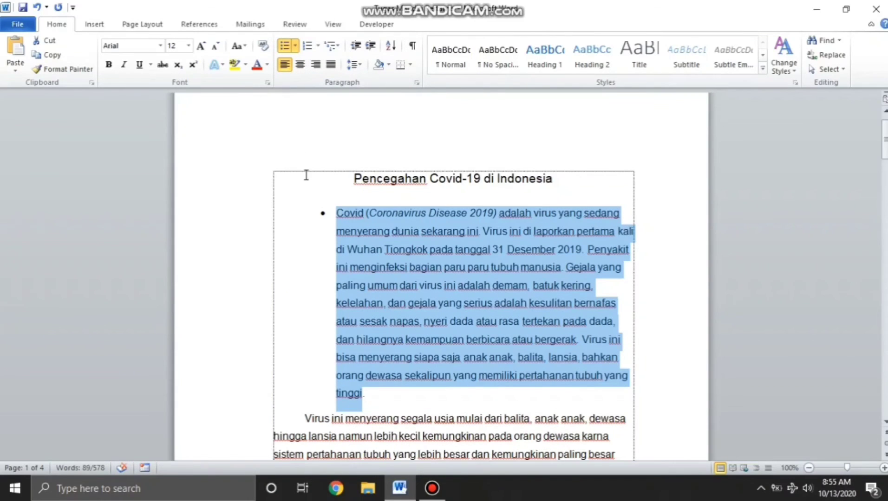
pyautogui.click(294, 46)
pyautogui.click(387, 124)
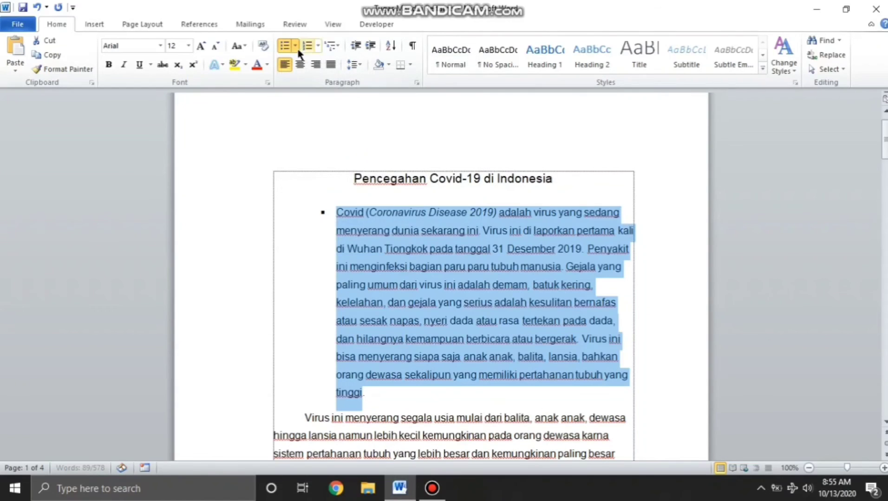
# Step: Change the first paragraph's bullet to a check mark and finally to an arrowhead
pyautogui.click(295, 46)
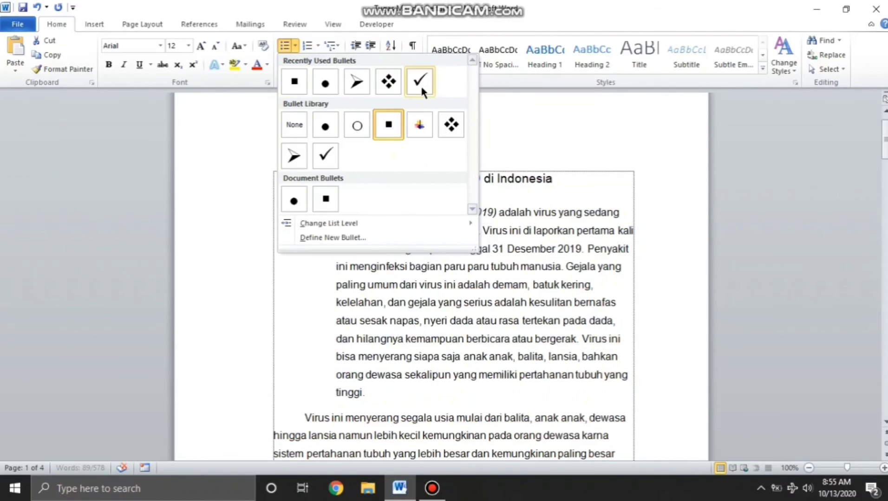
pyautogui.click(421, 83)
pyautogui.click(295, 46)
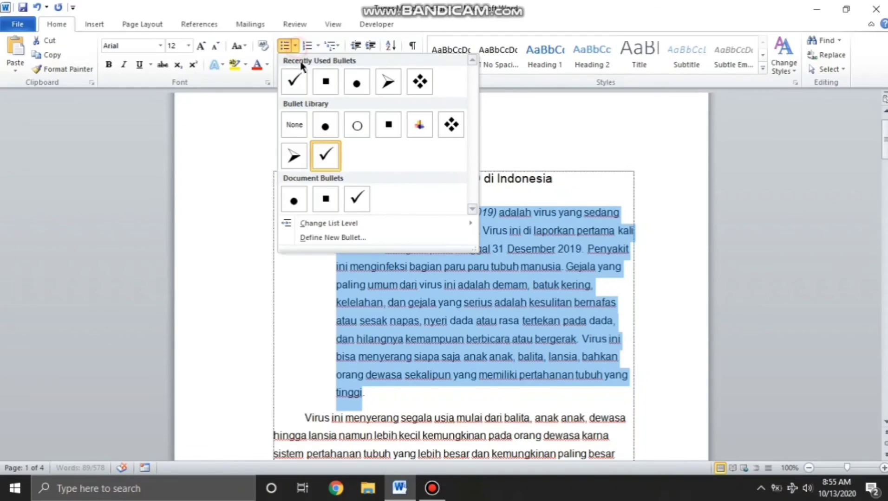
pyautogui.click(295, 156)
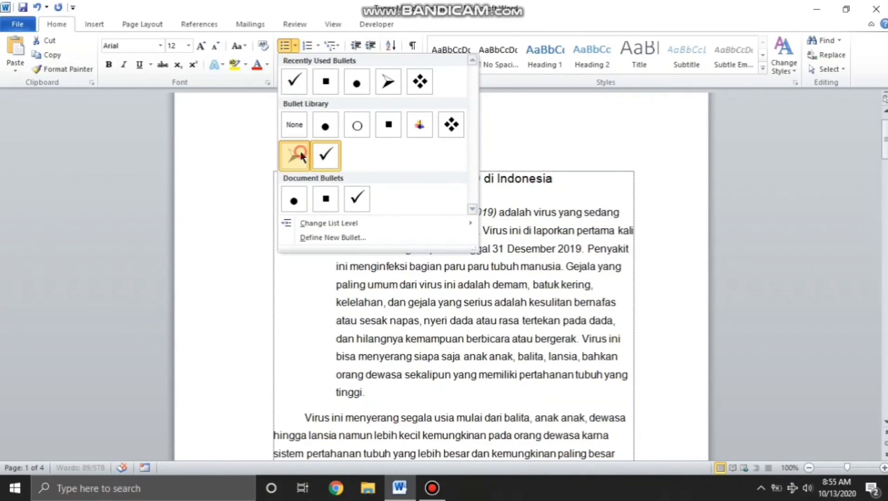
pyautogui.click(296, 46)
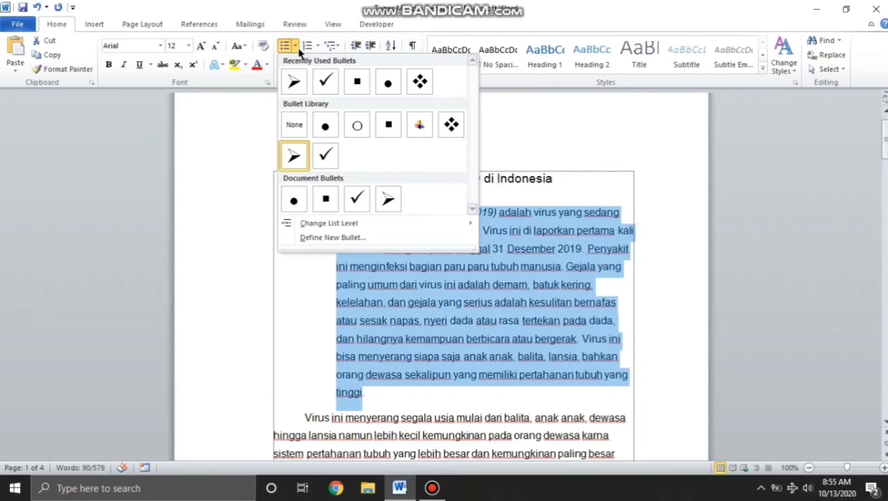
pyautogui.click(296, 47)
pyautogui.click(317, 47)
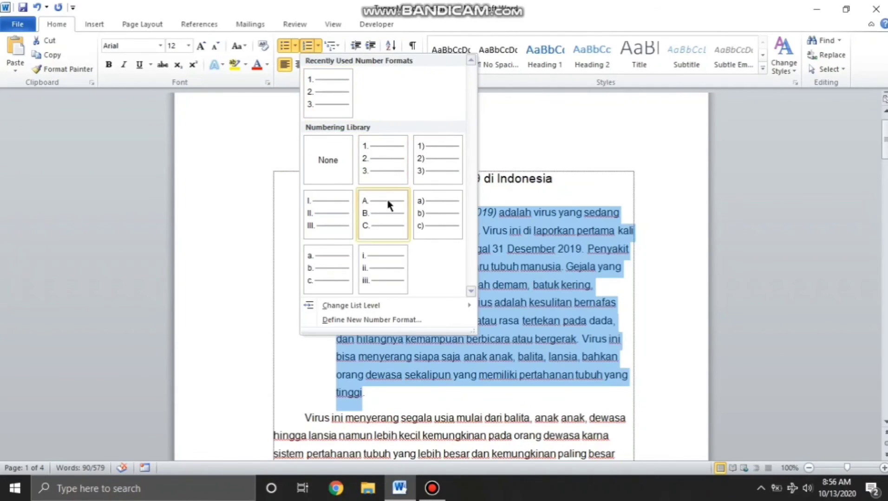
pyautogui.click(317, 47)
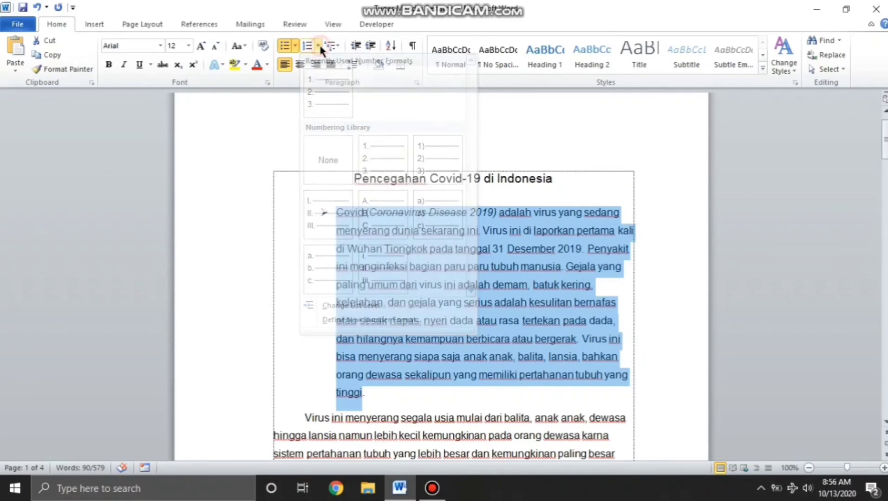
# Step: Change the bulleted first paragraph to the second list level
pyautogui.click(295, 46)
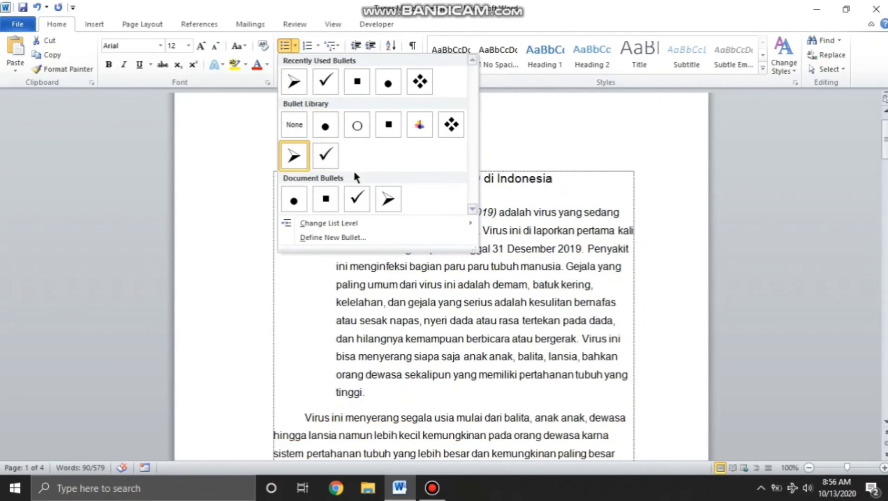
pyautogui.moveTo(307, 228)
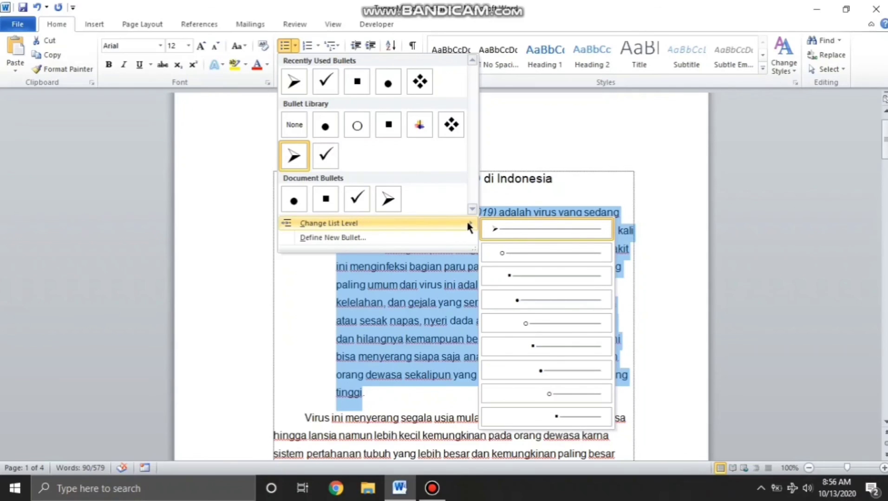
pyautogui.click(503, 254)
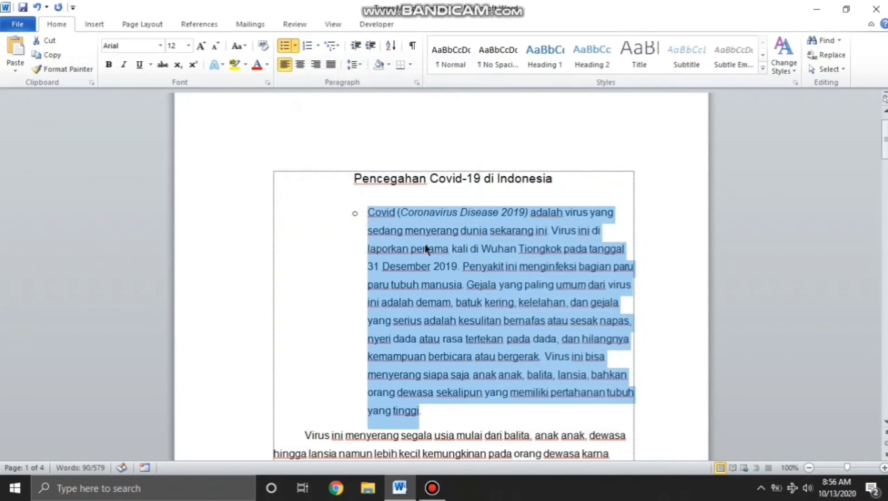
# Step: Change the bulleted first paragraph to the ninth list level and check its layout across the page
pyautogui.click(295, 45)
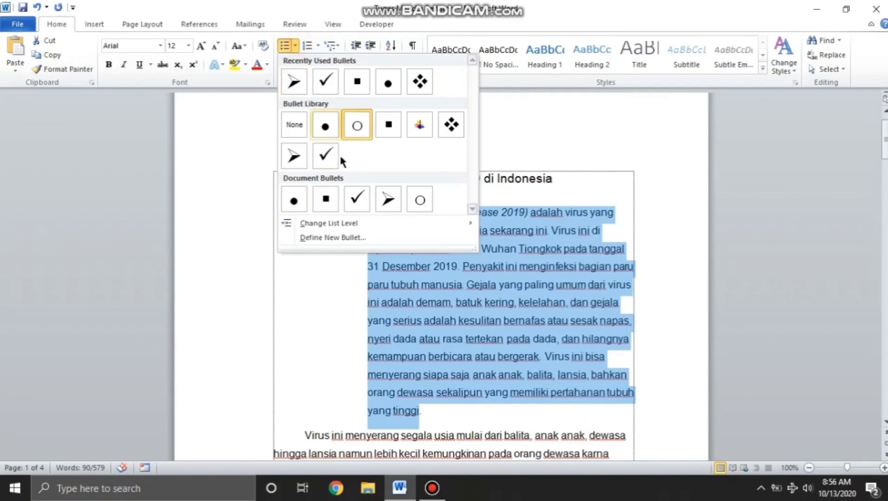
pyautogui.moveTo(426, 225)
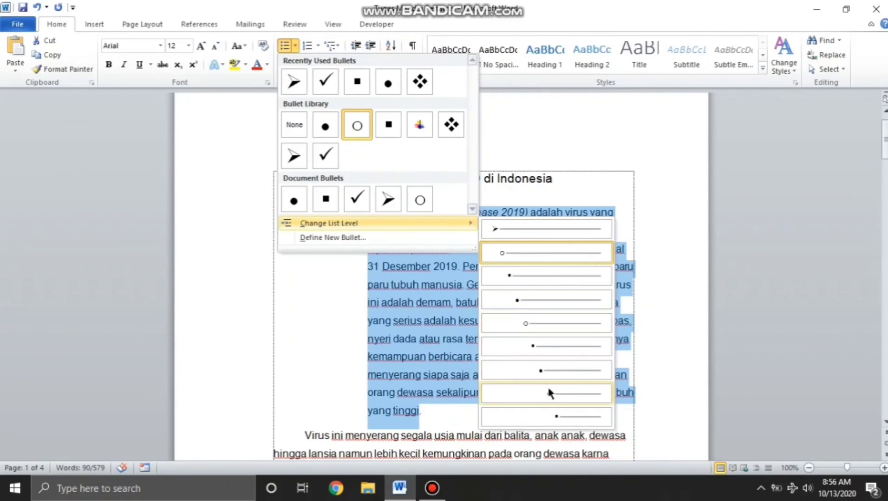
pyautogui.click(541, 411)
pyautogui.scroll(-3, 525, 292)
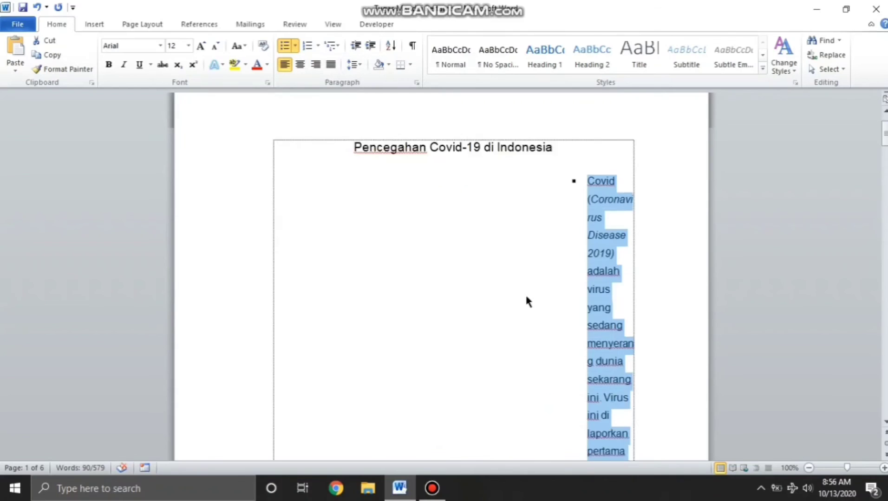
pyautogui.scroll(-3, 525, 294)
pyautogui.scroll(4, 526, 297)
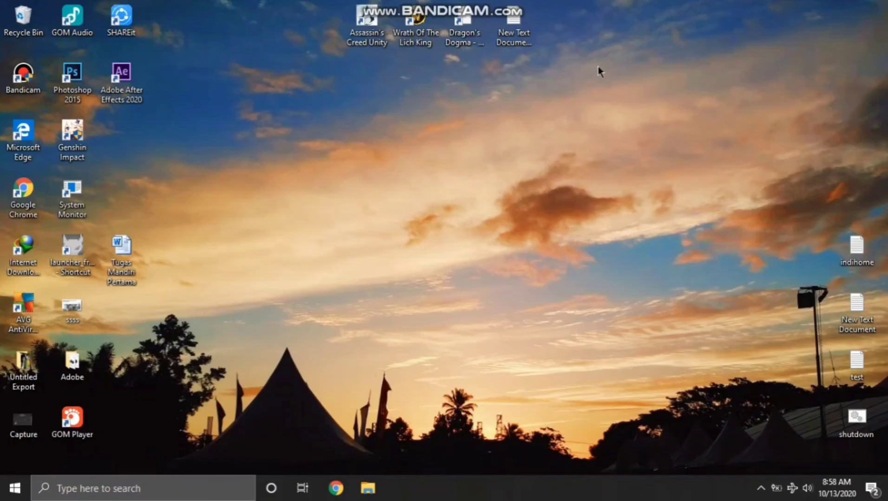